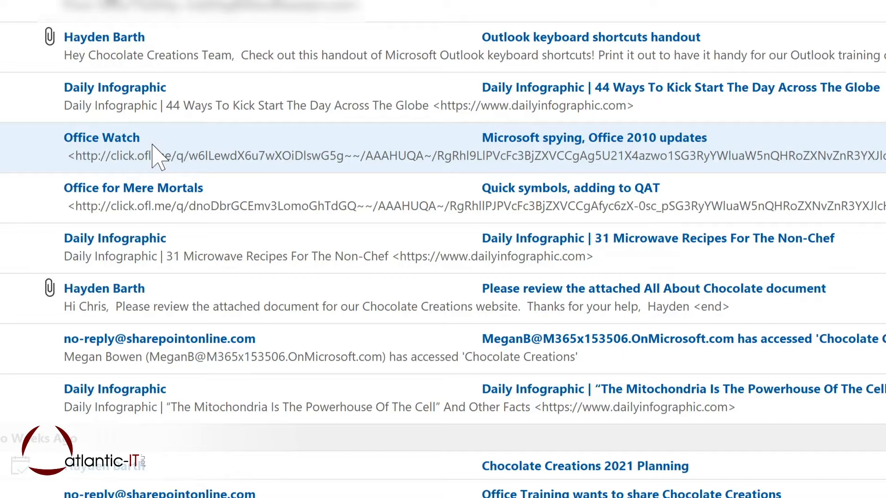
Start a new rule from the Office Watch message with the sender, Office Watch, as its condition.
right_click(161, 154)
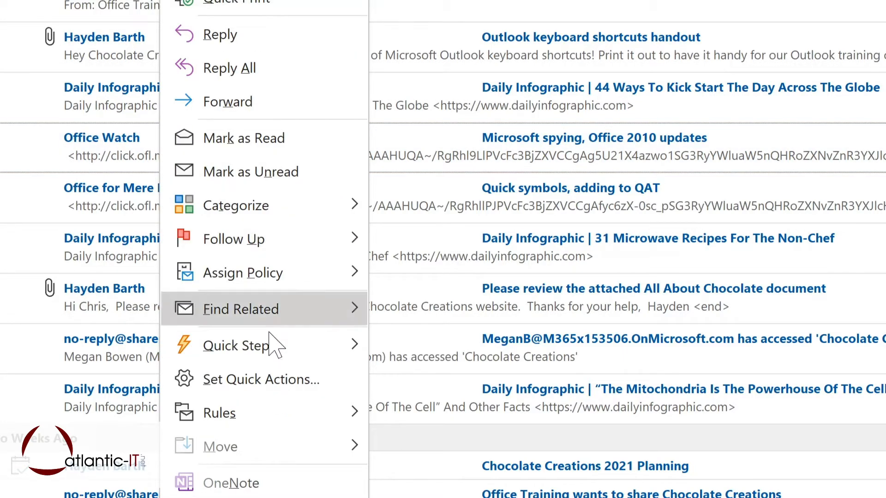
mouse_move(277, 417)
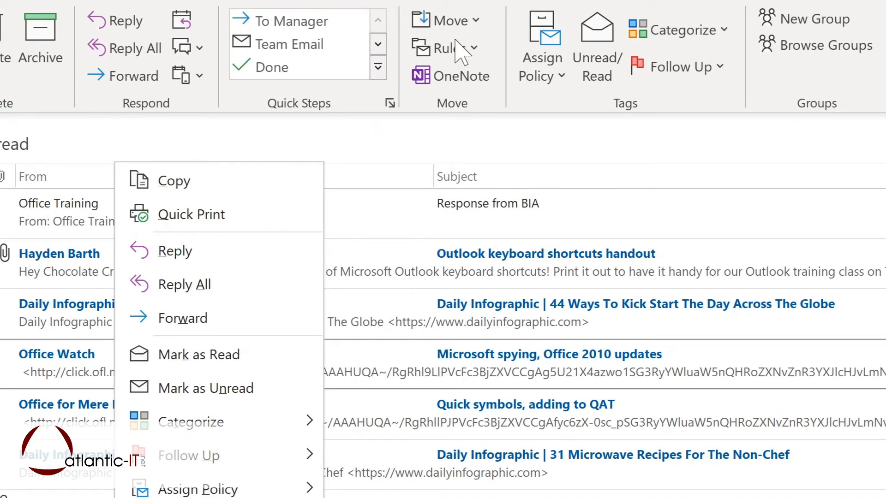
click(470, 50)
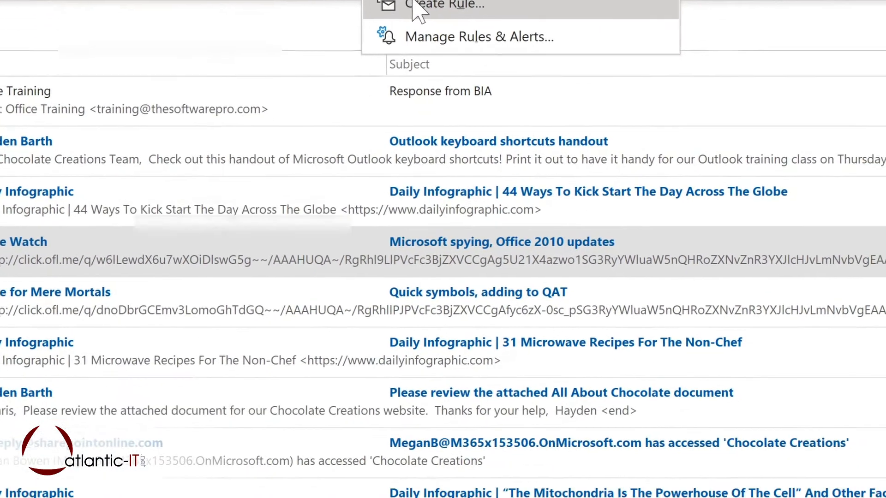
click(466, 110)
click(219, 151)
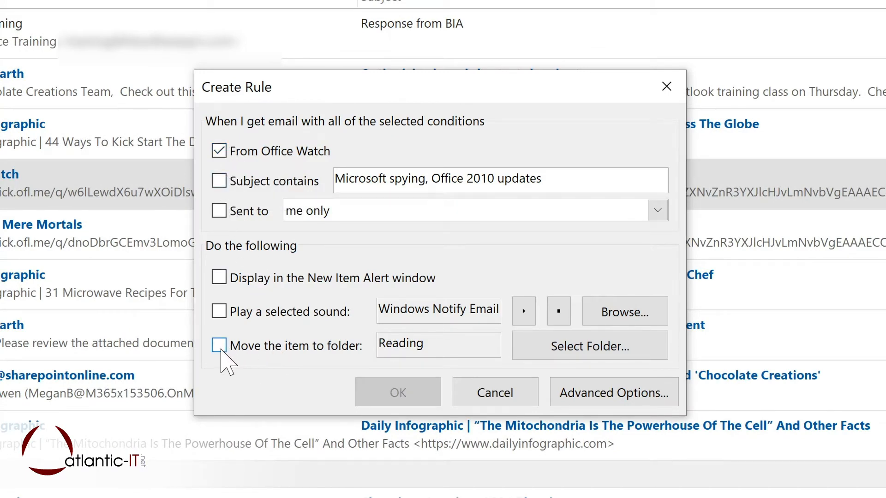
Have the rule move matching items to the Tech Newsletters folder.
click(219, 347)
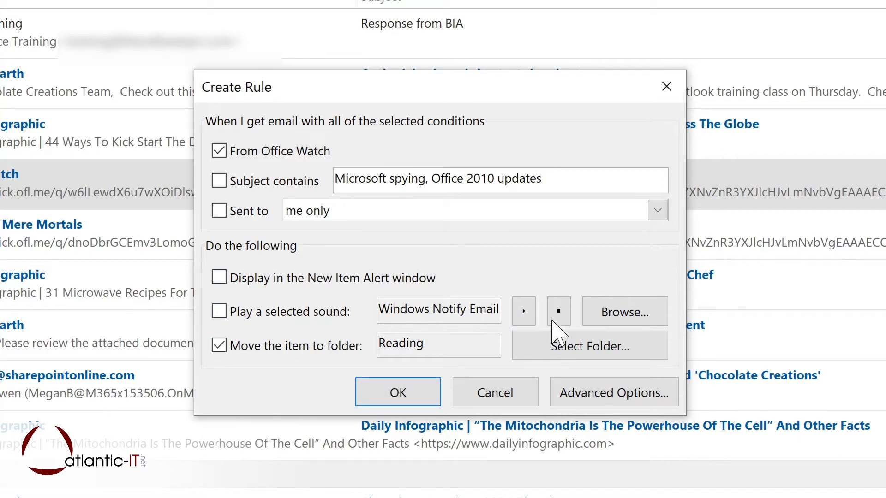
click(572, 353)
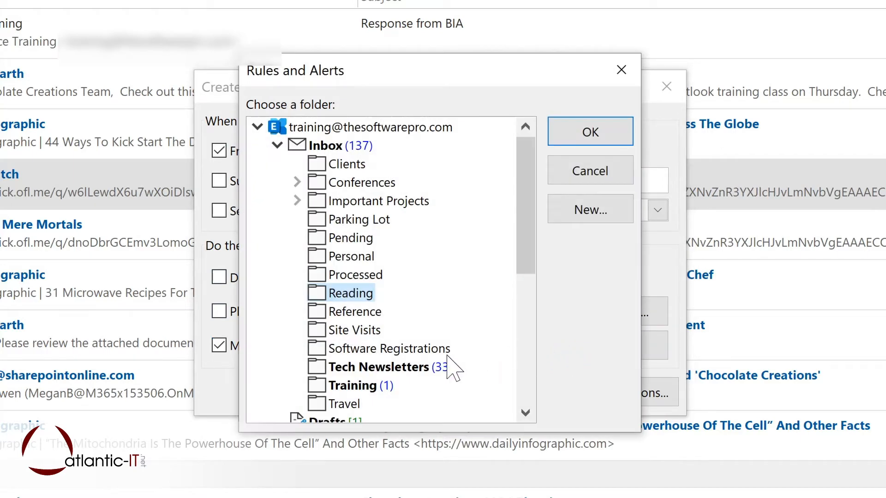
click(364, 367)
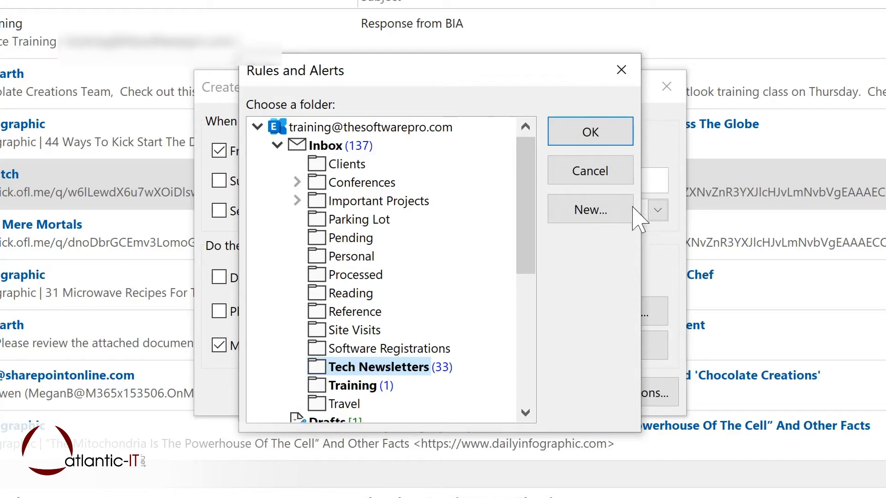
click(618, 134)
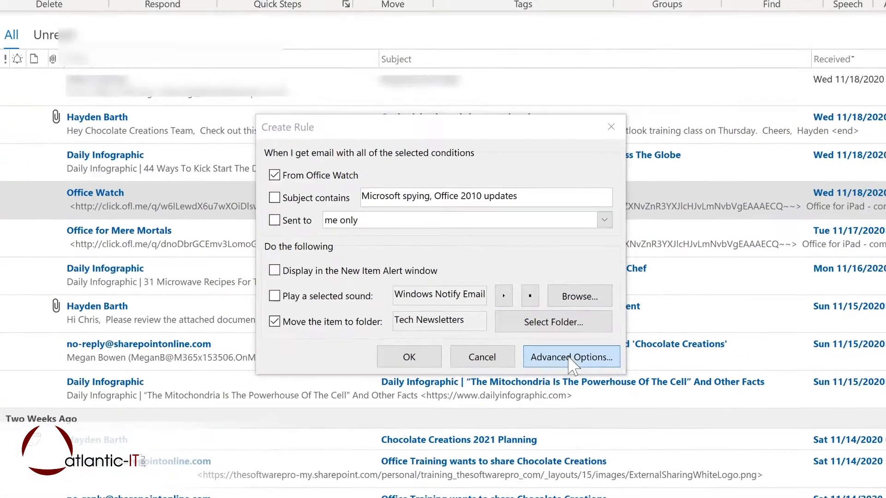
Go through the rule's advanced options without adding conditions, actions or exceptions, and finish it with running on existing Inbox messages enabled.
click(614, 392)
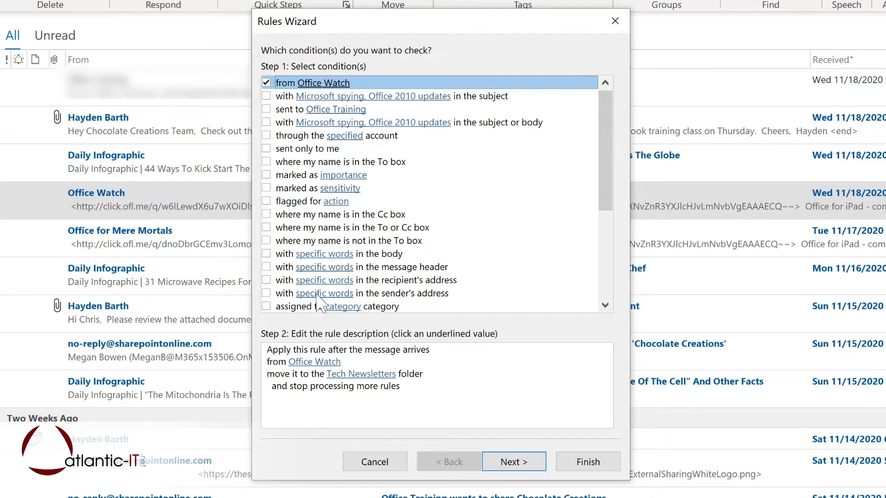
click(511, 462)
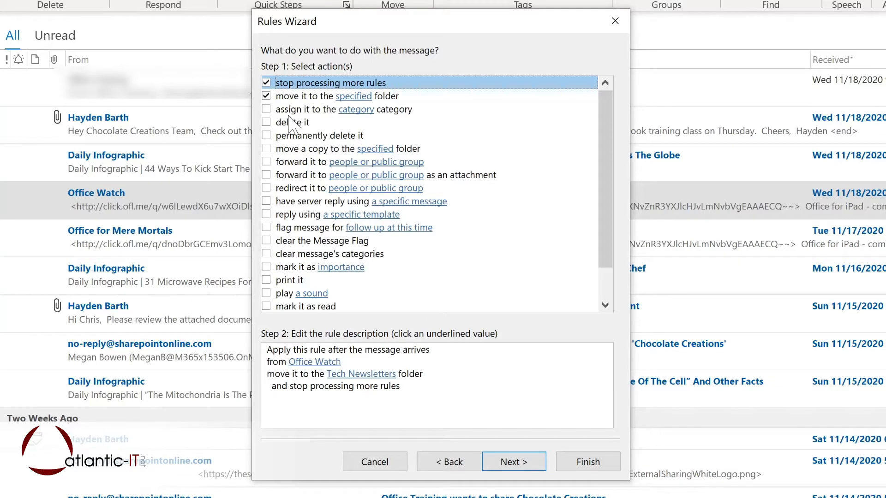
click(511, 462)
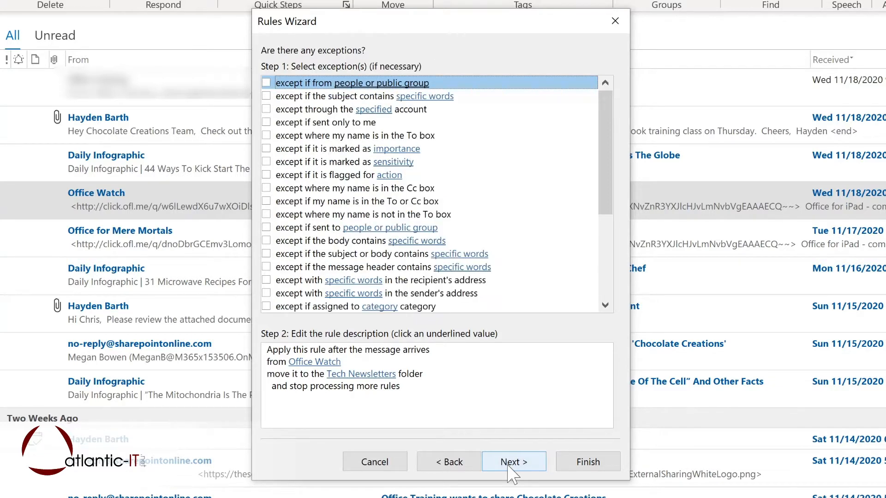
click(511, 466)
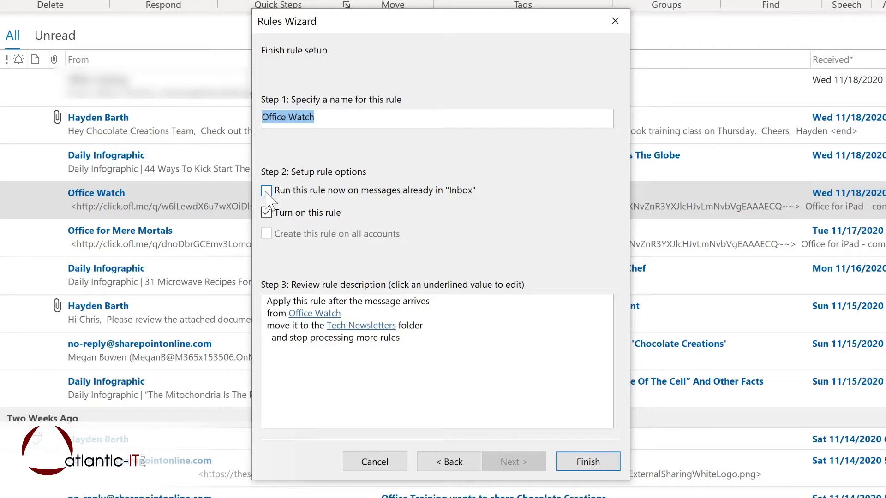
click(267, 192)
click(581, 463)
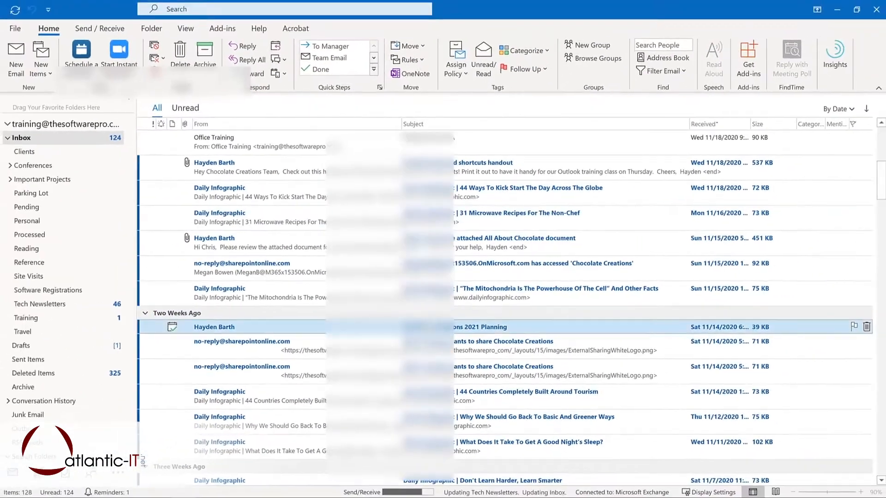
Look through the Tech Newsletters folder and open the rules and alerts manager.
click(65, 305)
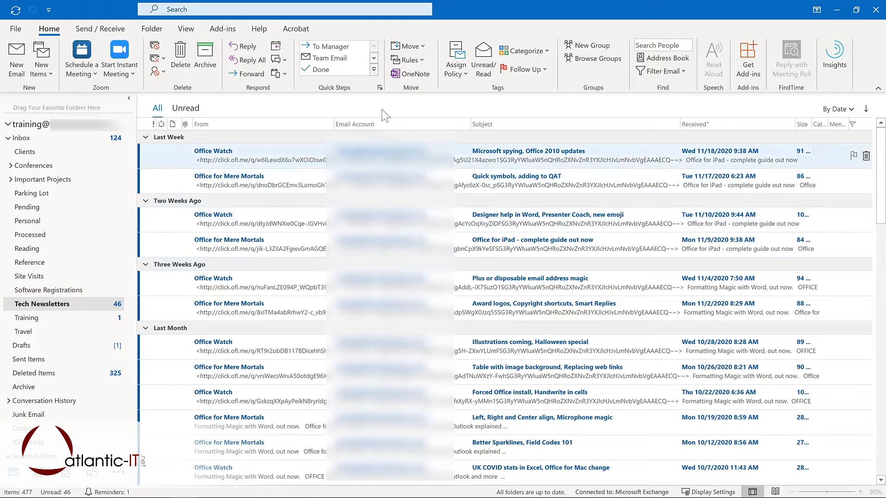
click(417, 62)
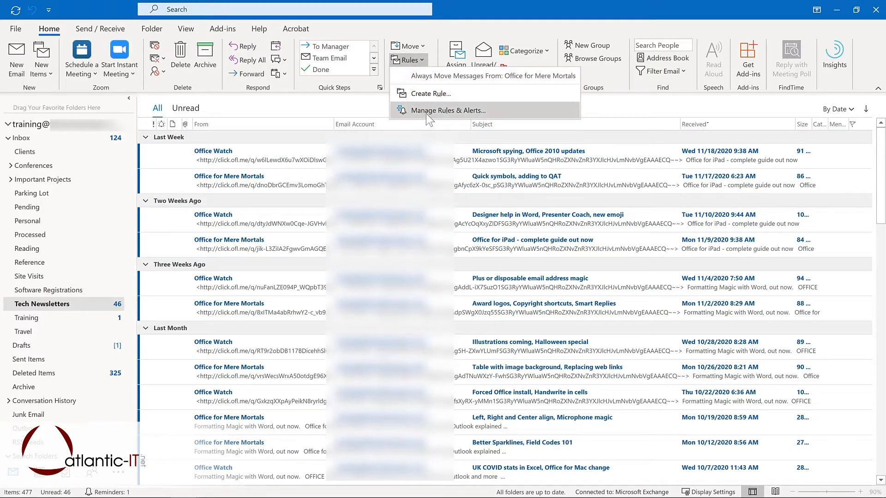
click(425, 110)
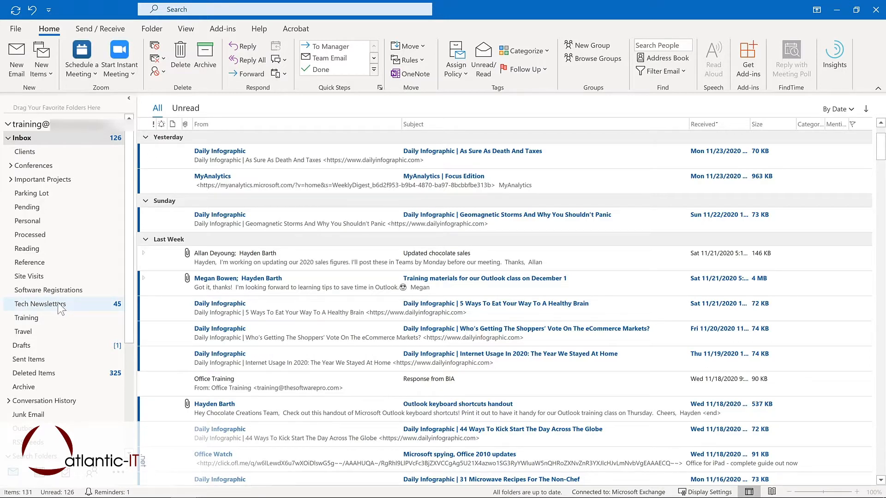
Add the Tech Newsletters, Training and Important Projects folders to Favorites.
drag(61, 308, 60, 106)
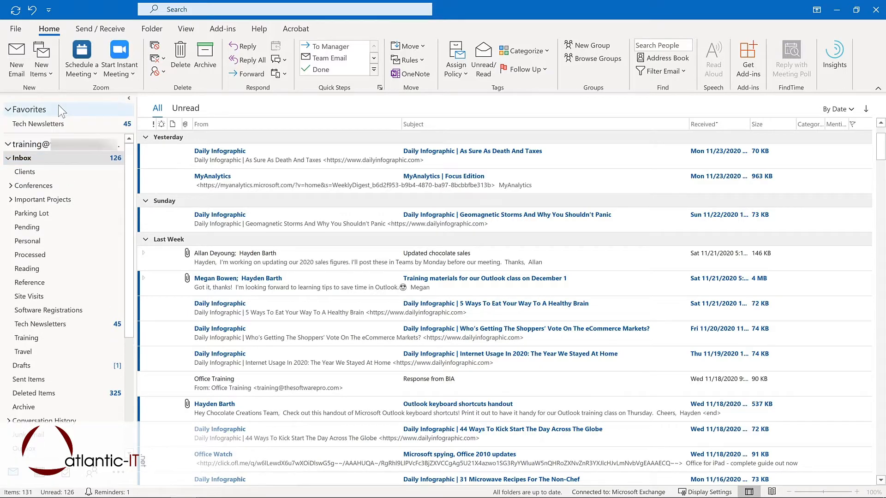
right_click(45, 338)
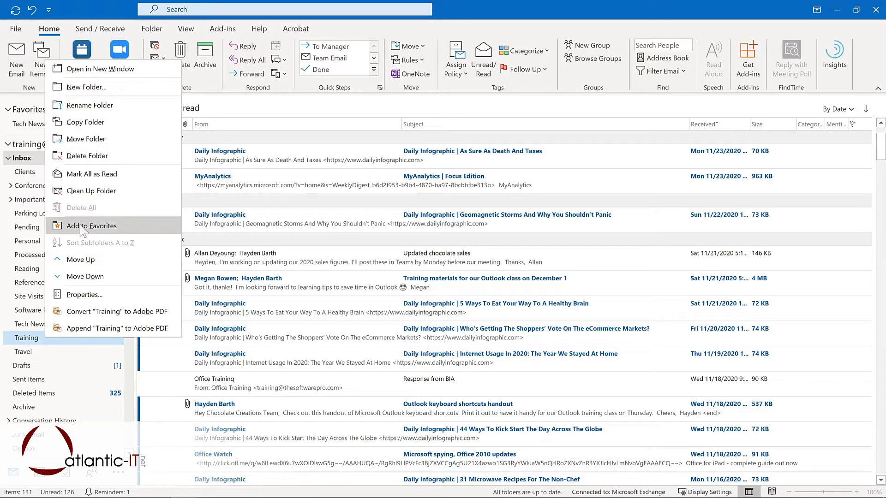
click(79, 225)
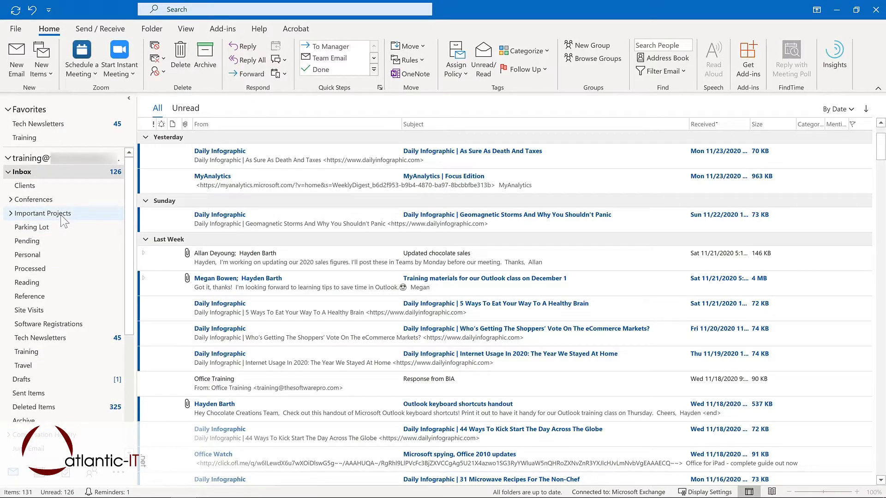
click(63, 215)
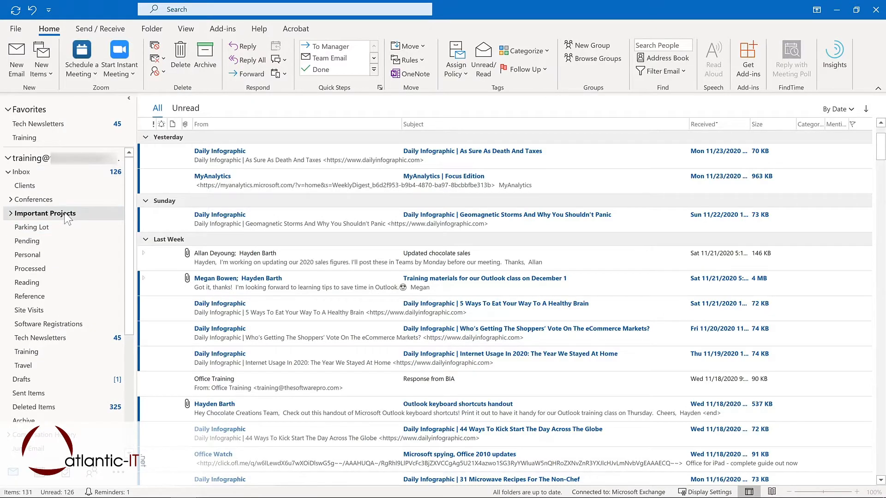
click(153, 30)
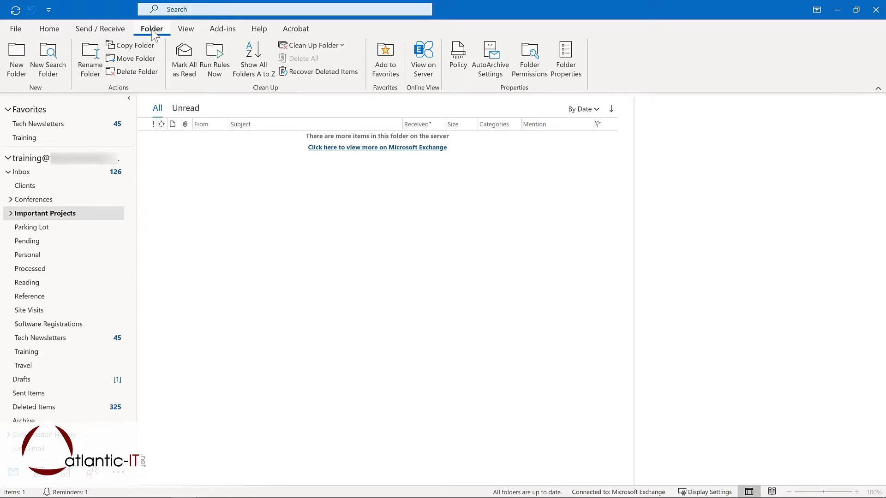
click(377, 62)
Reorder Favorites so Tech Newsletters comes last, and remove Important Projects from Favorites.
click(36, 124)
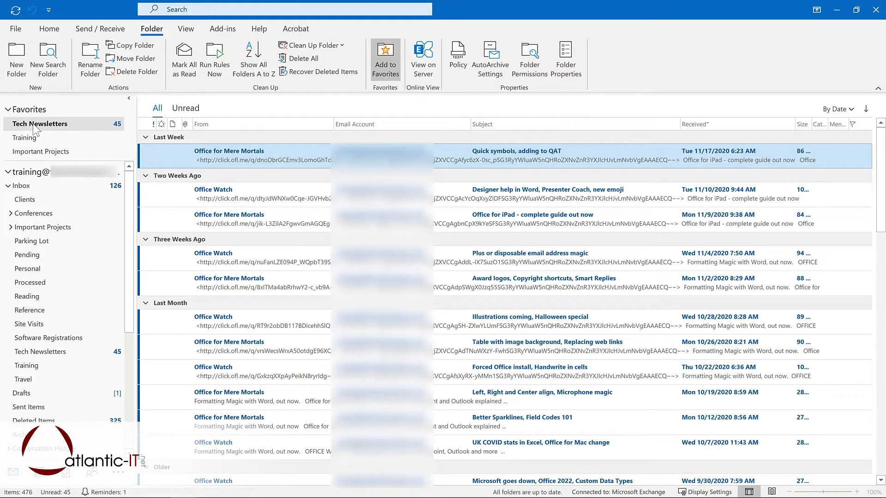
drag(35, 130, 36, 160)
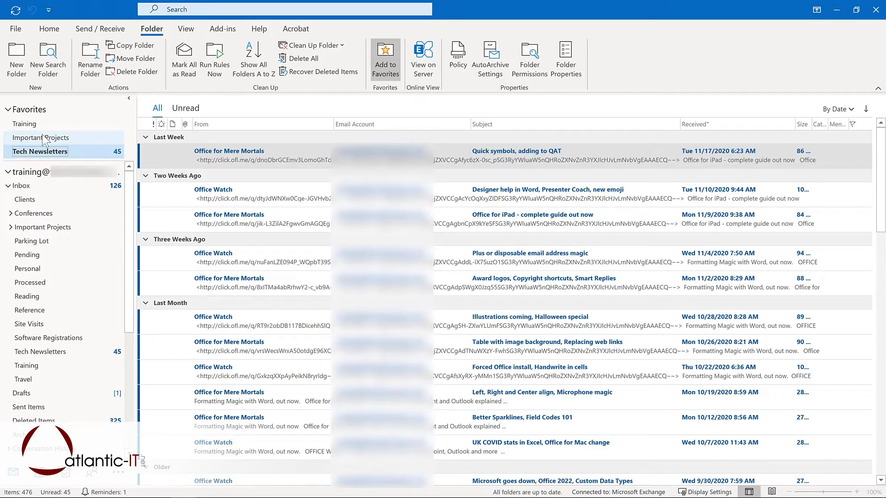
right_click(45, 139)
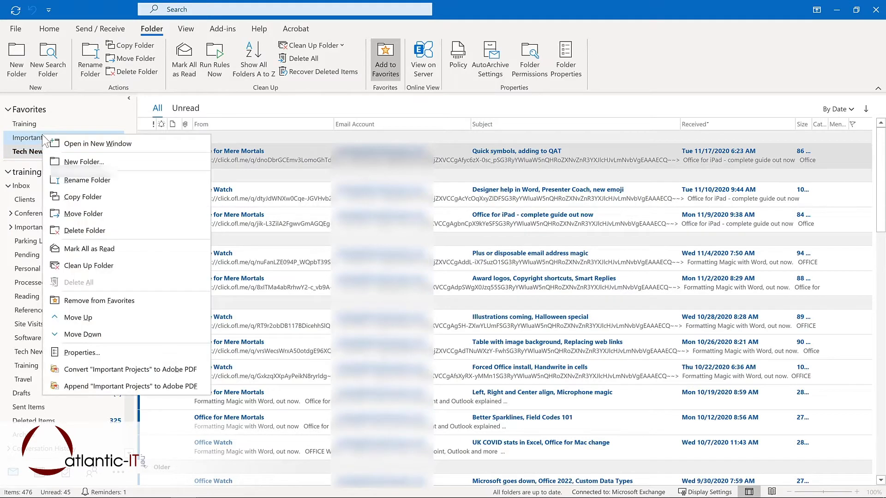
click(90, 297)
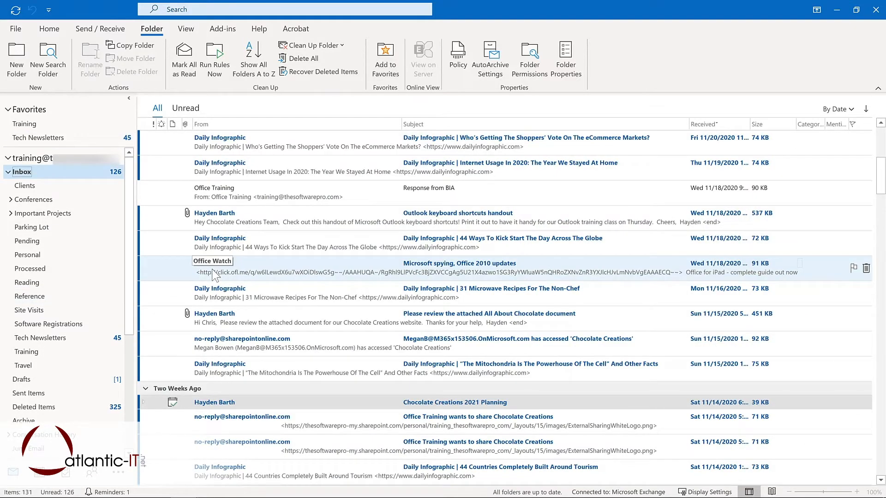
Move the Office Watch message "Microsoft spying, Office 2010 updates" from the Inbox to the Tech Newsletters favorite folder.
drag(214, 276, 72, 139)
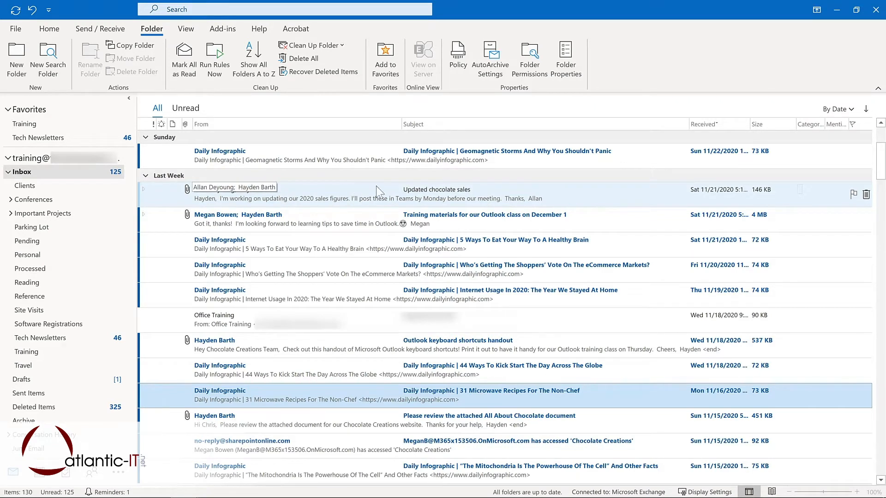
Flag the "Updated chocolate sales" message for follow-up with a reminder, setting the start date to Monday, November 30, 2020.
right_click(853, 196)
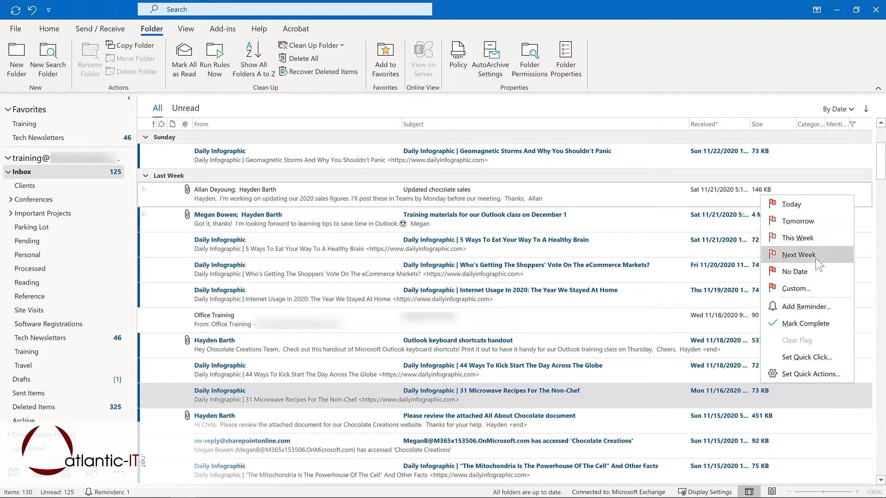
click(804, 306)
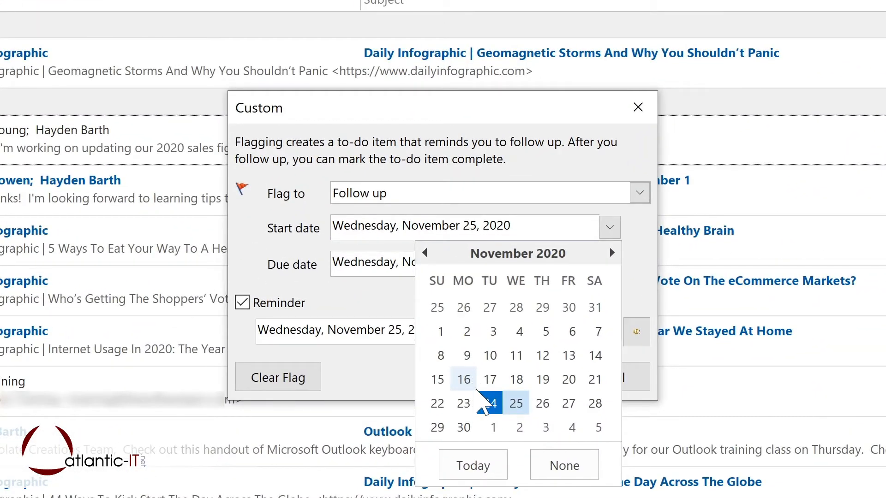
click(464, 427)
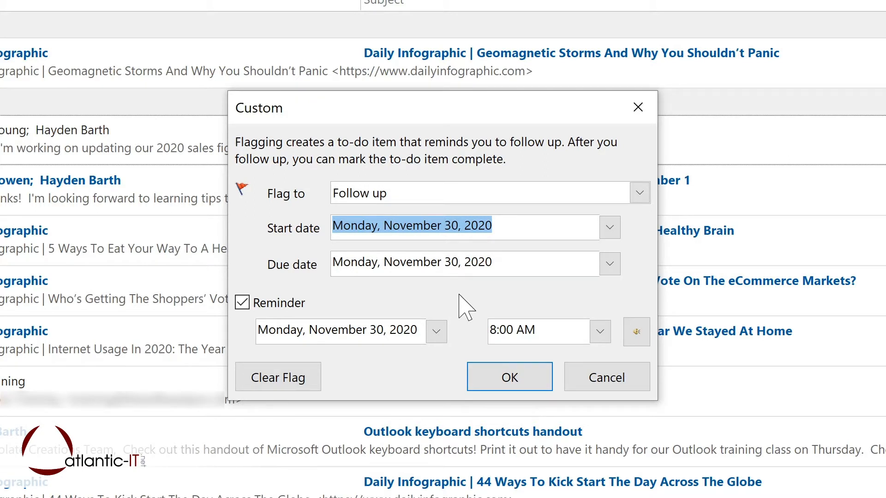
click(516, 383)
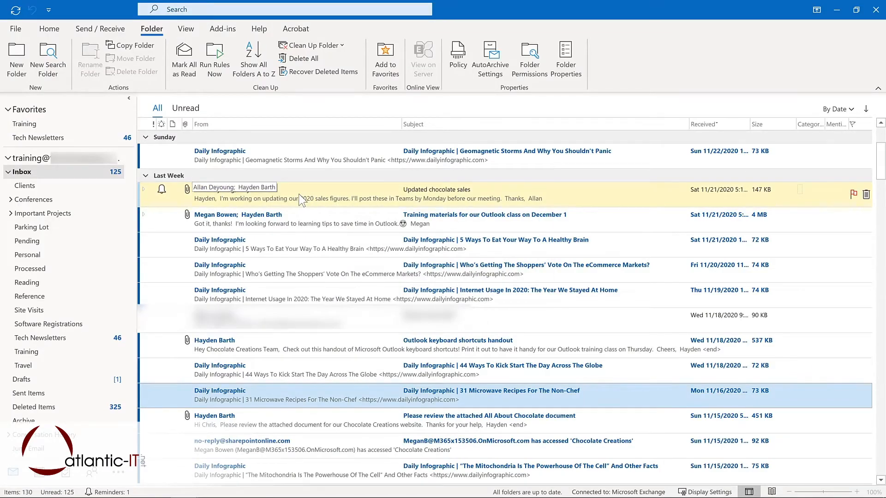
Open the "Updated chocolate sales" message, review its follow-up options, and close it.
double_click(300, 198)
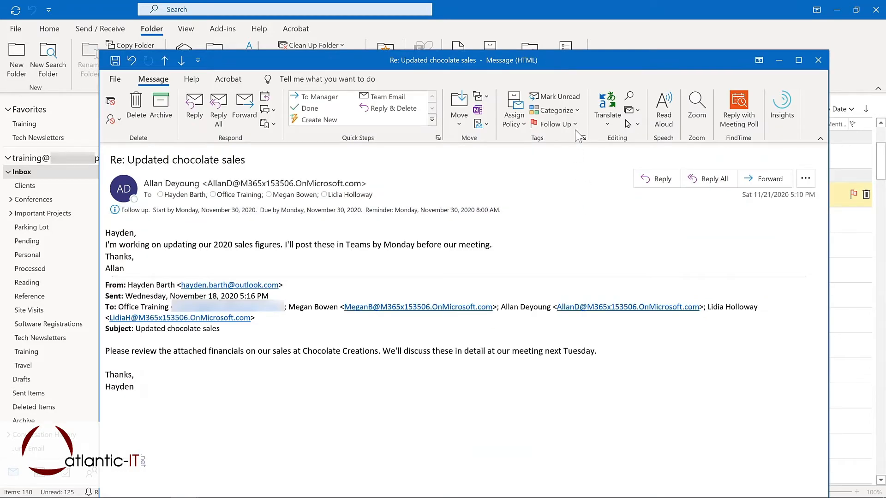
click(574, 127)
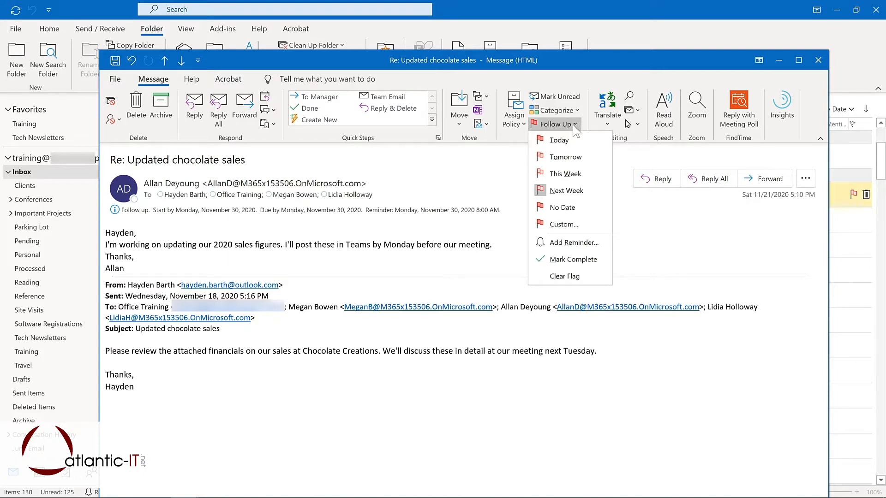
click(818, 60)
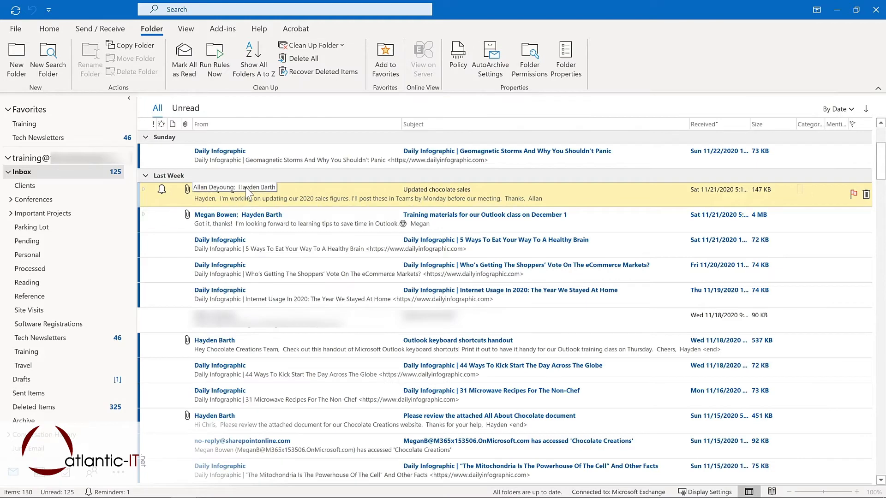
Create a task from the "Please review the attached All About Chocolate document" message.
scroll(246, 186, down, 3)
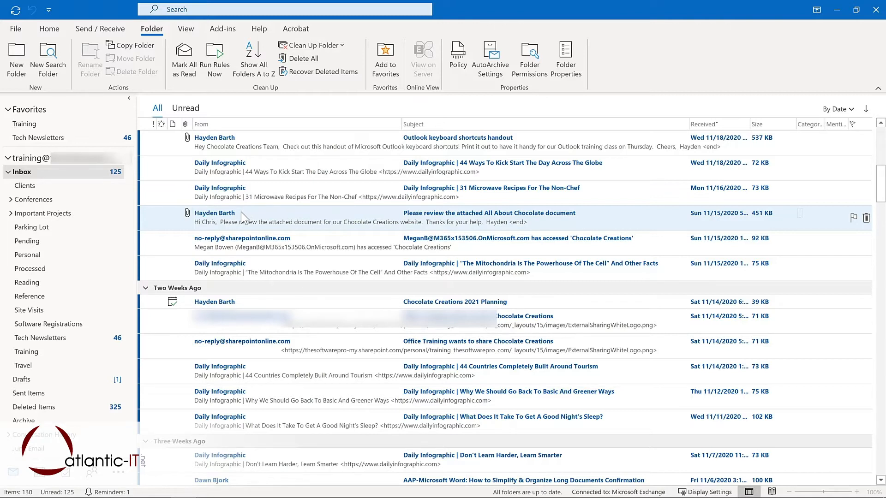
drag(241, 212, 66, 472)
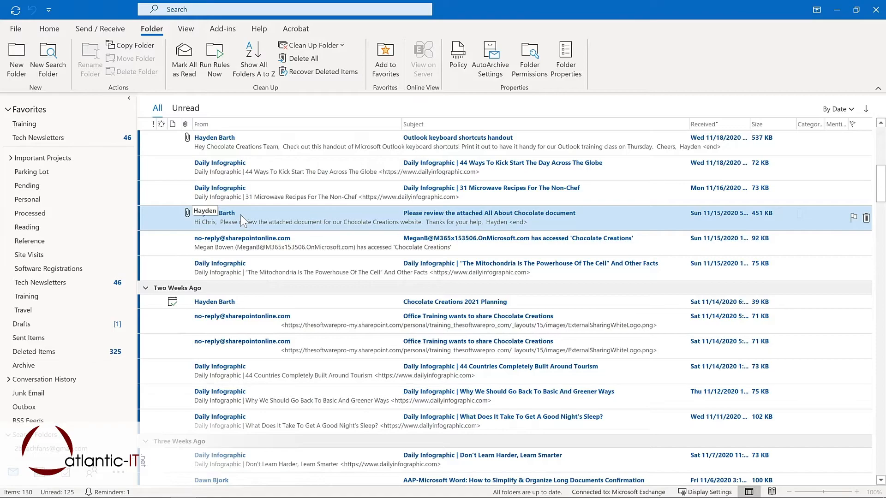
Copy the "Please review the attached All About Chocolate document" message as a task with attachment, starting Thursday, December 3, 2020, with a reminder.
drag(240, 215, 62, 472)
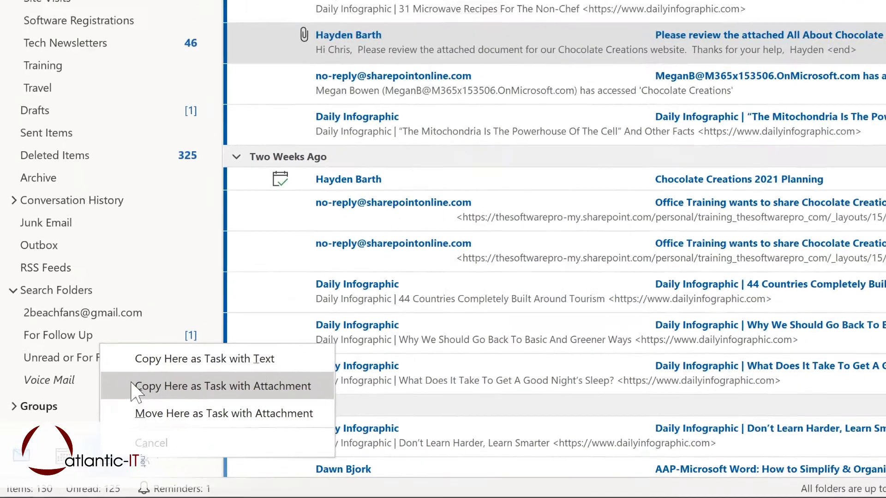
click(163, 362)
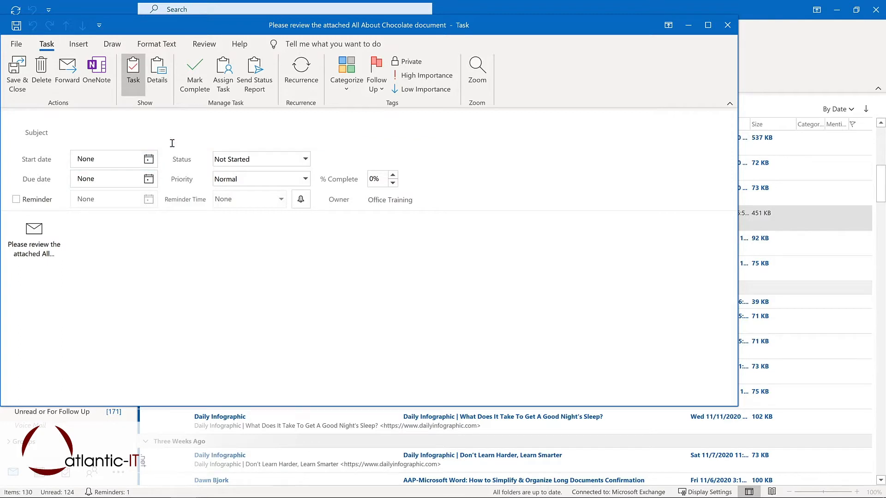
click(149, 160)
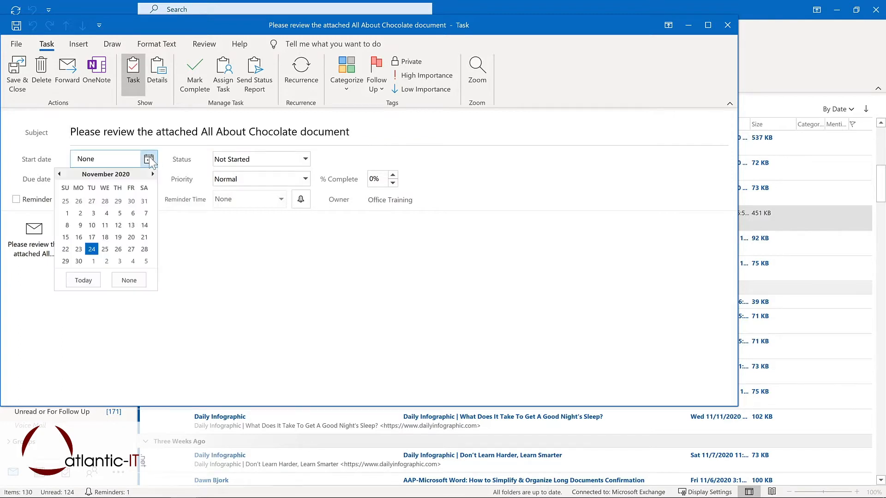
click(119, 261)
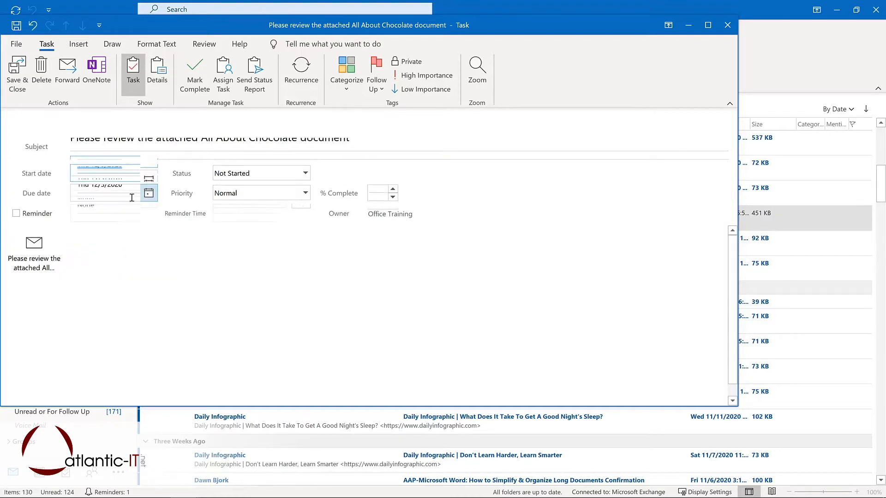
click(16, 214)
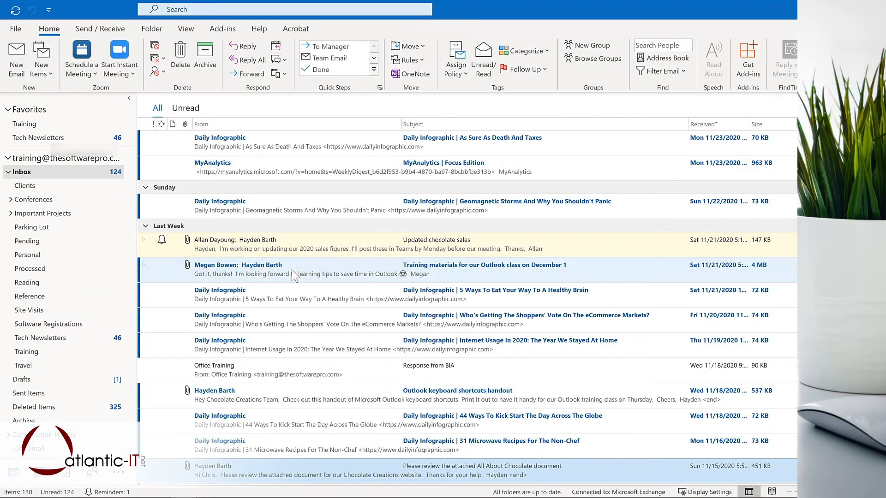
Send a meeting invitation created from the "Training materials for our Outlook class" conversation: "Review materials for Outlook training", 11/30/2020, 11:00 AM–12:00 PM, location Virtual.
click(194, 272)
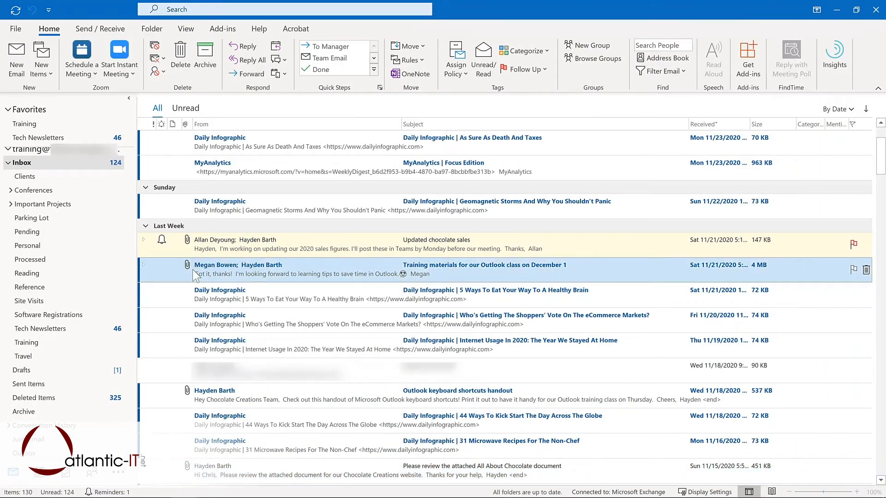
drag(185, 272, 41, 477)
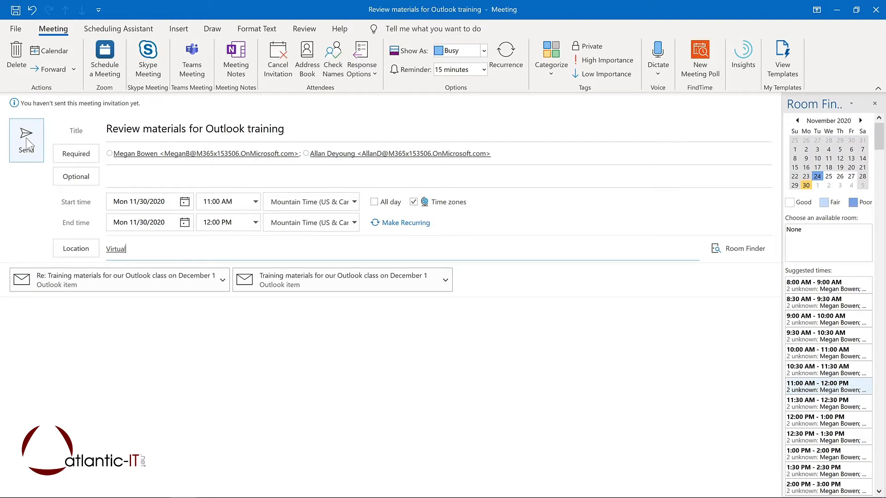
click(26, 143)
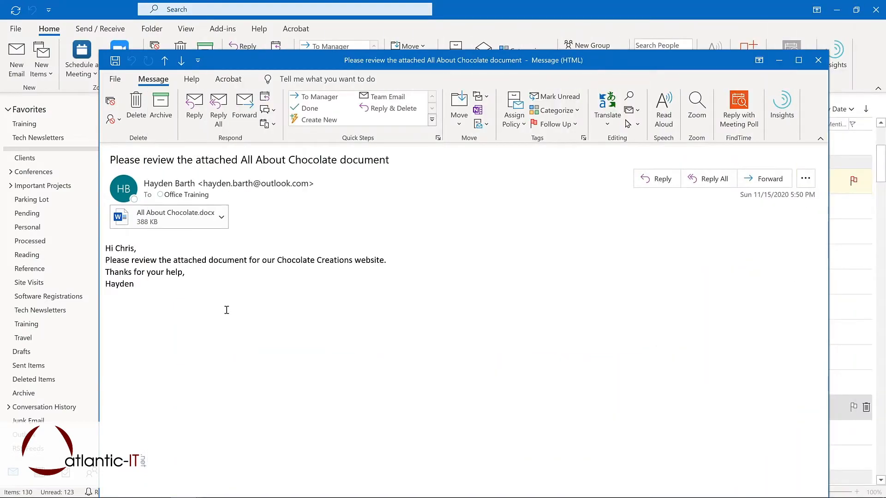
Open the program options from the "Please review the attached All About Chocolate document" message window.
click(114, 79)
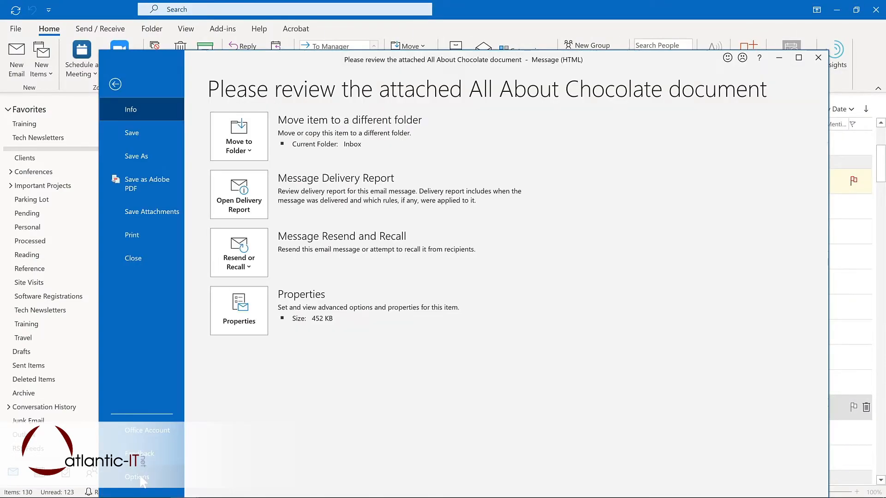
click(139, 478)
click(270, 233)
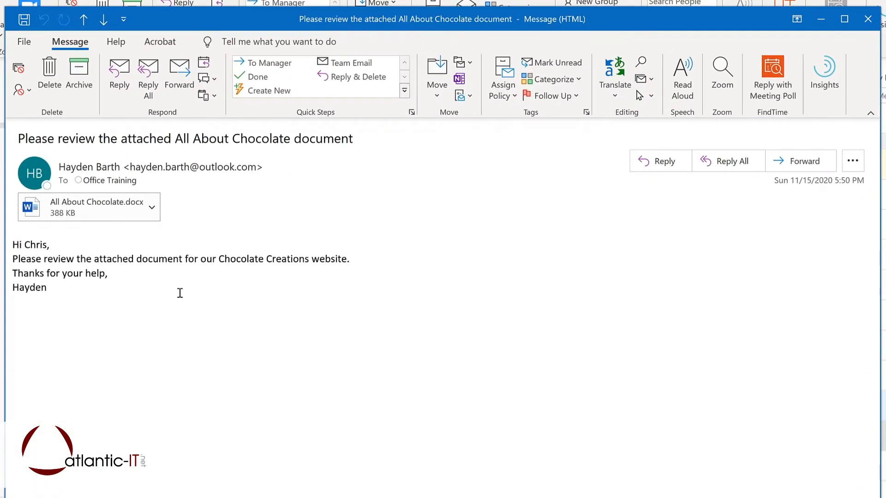
Listen to the message with Read Aloud, pausing it, replaying from the line about reviewing the document, and pausing again.
click(682, 79)
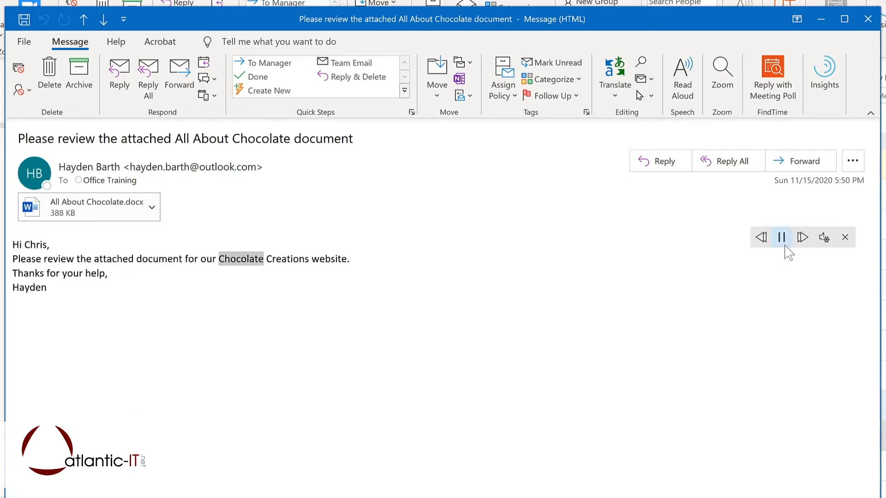
click(782, 242)
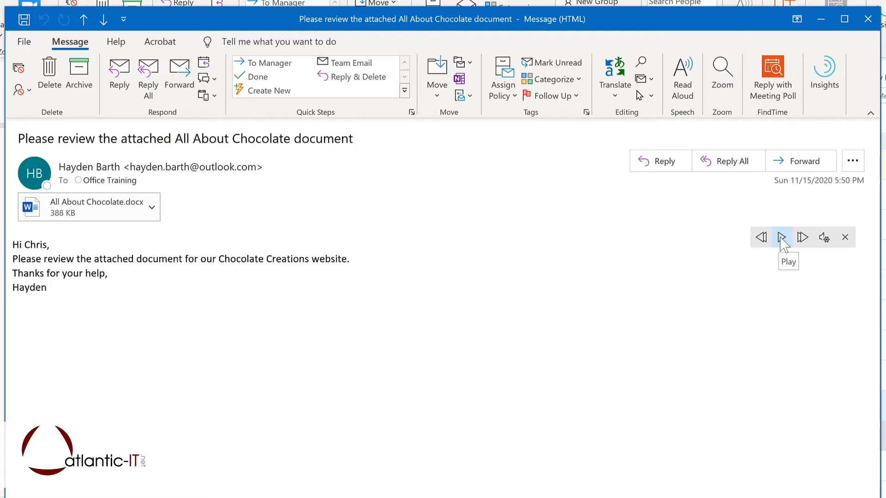
click(154, 258)
click(781, 237)
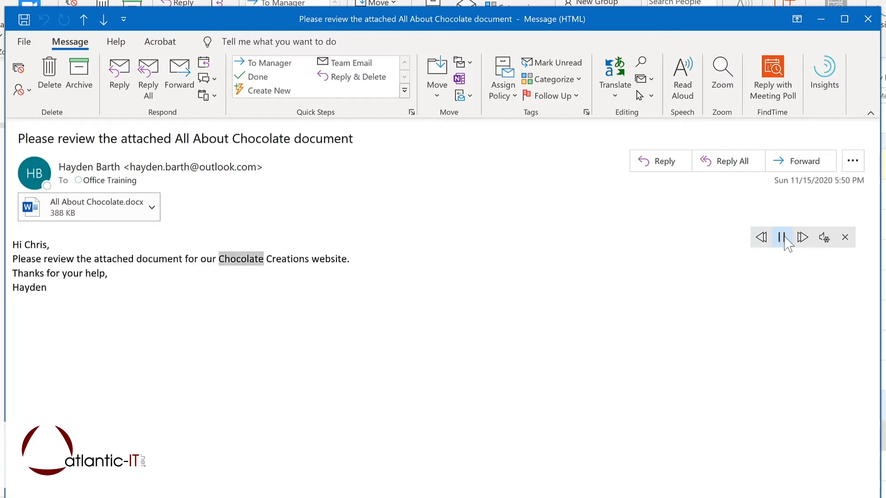
click(782, 238)
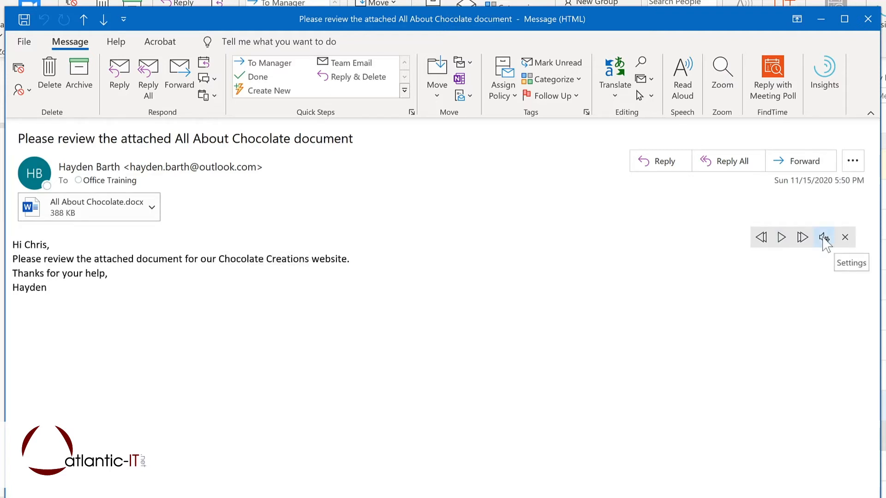
Slightly increase the Read Aloud reading speed, choose the Microsoft Mark voice, and play the message.
click(824, 239)
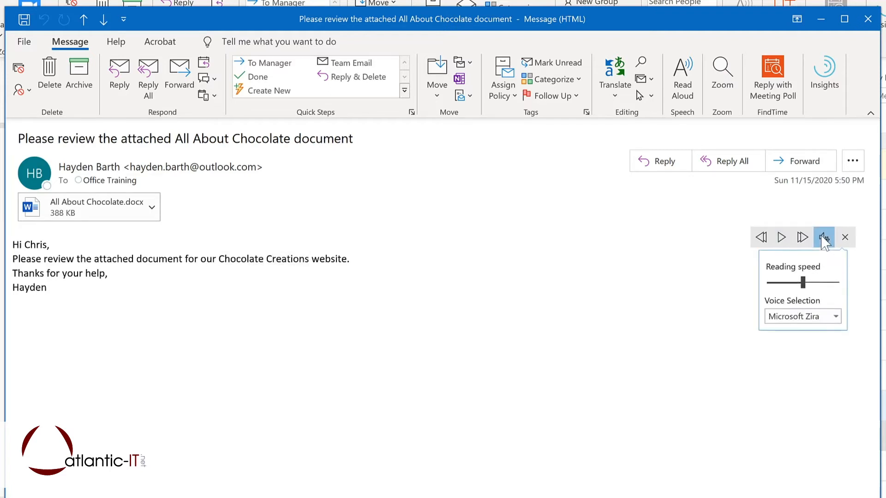
drag(805, 285, 814, 285)
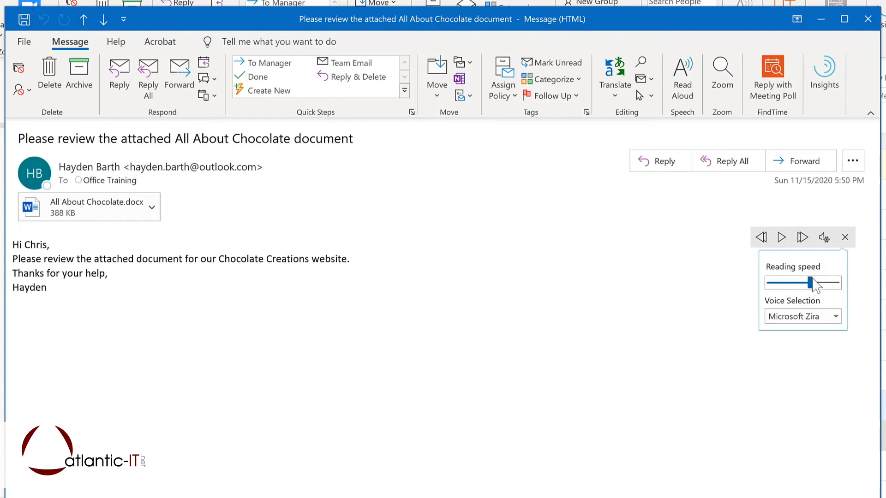
click(835, 317)
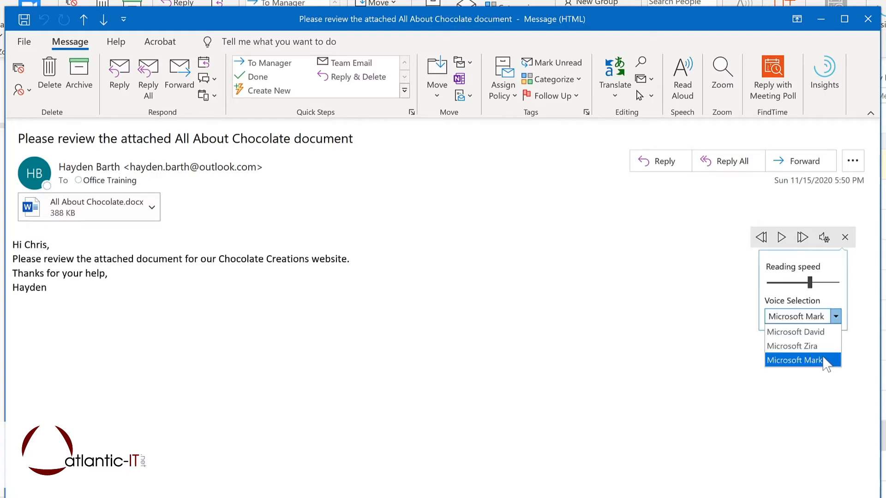
click(780, 360)
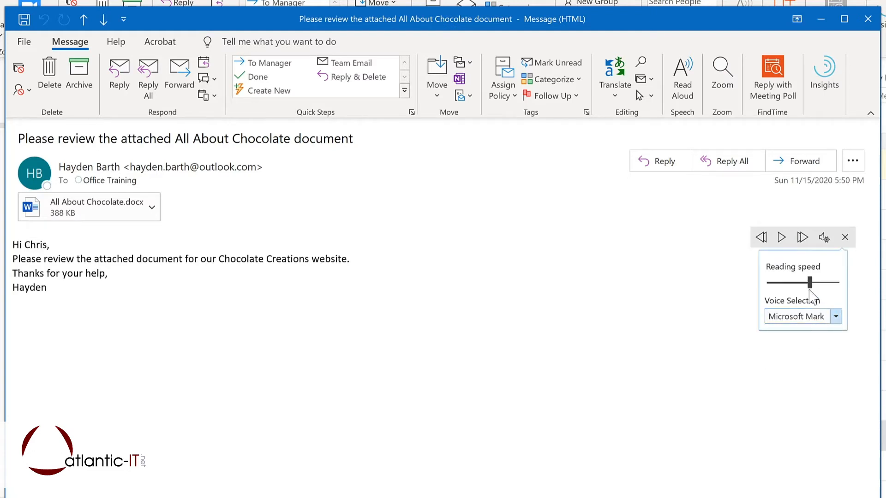
click(782, 237)
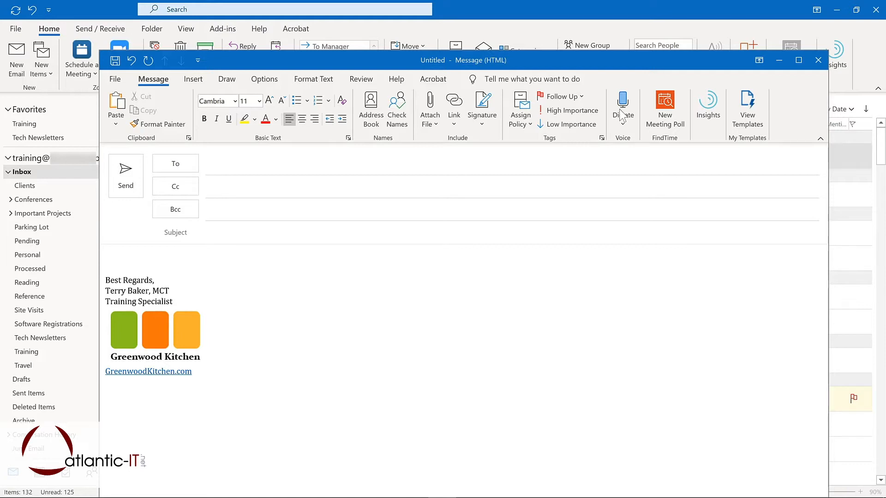
Dictate the subject "This is my subject line" and a body sentence about the dictation feature in the new message.
click(623, 113)
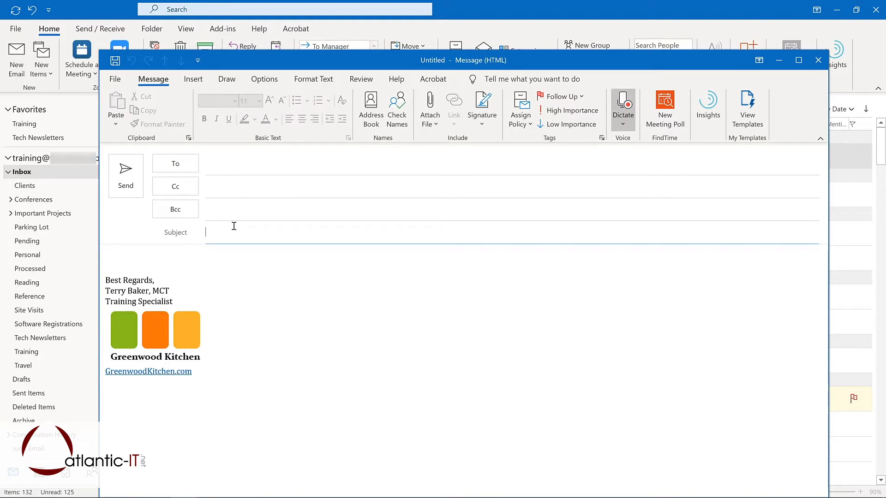
click(181, 261)
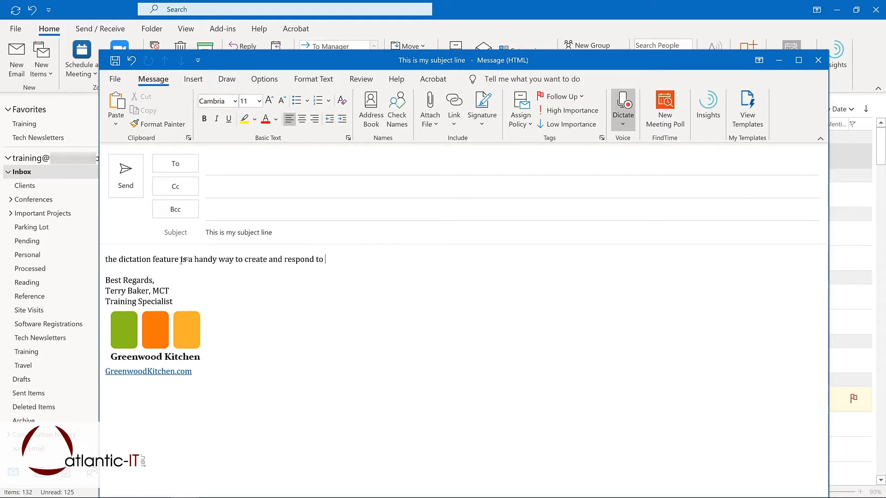
click(623, 112)
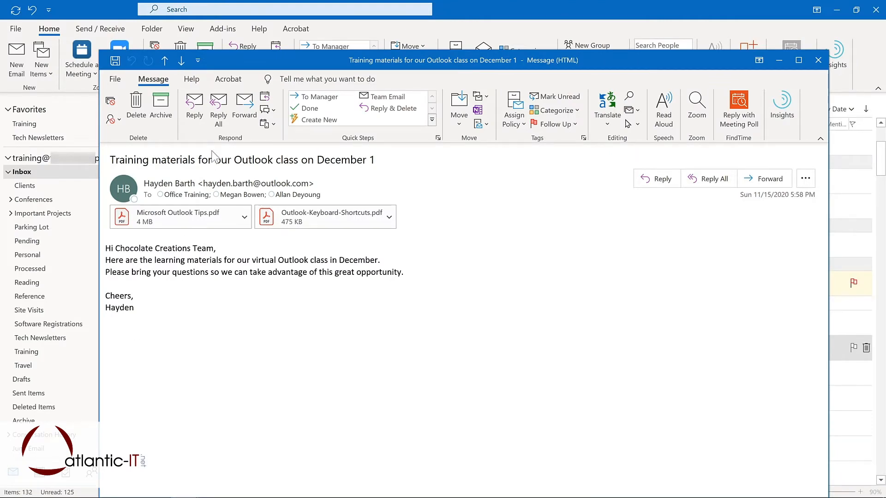
Reply to all with "Thanks so much! I’m looking forward to working together to learn how to be more productive with Outlook.".
click(219, 111)
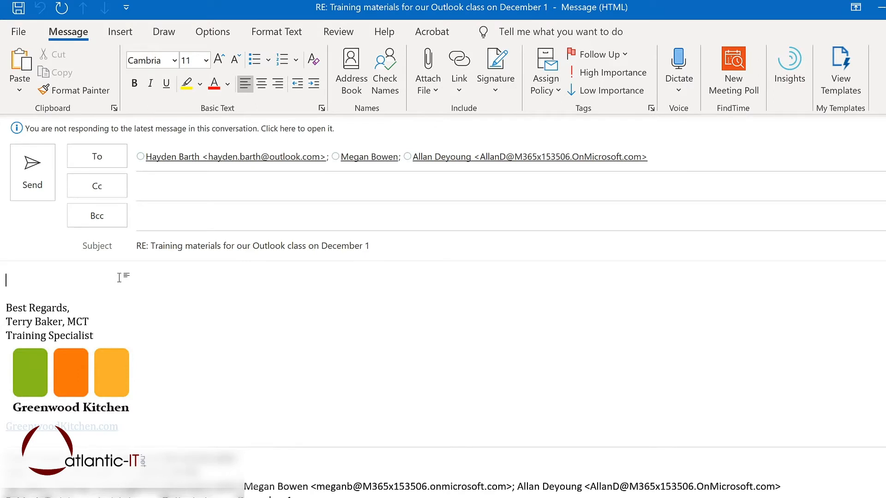
text(Thanks so much! I’m looking forward to working together to learn how to be more productive with Outlook.)
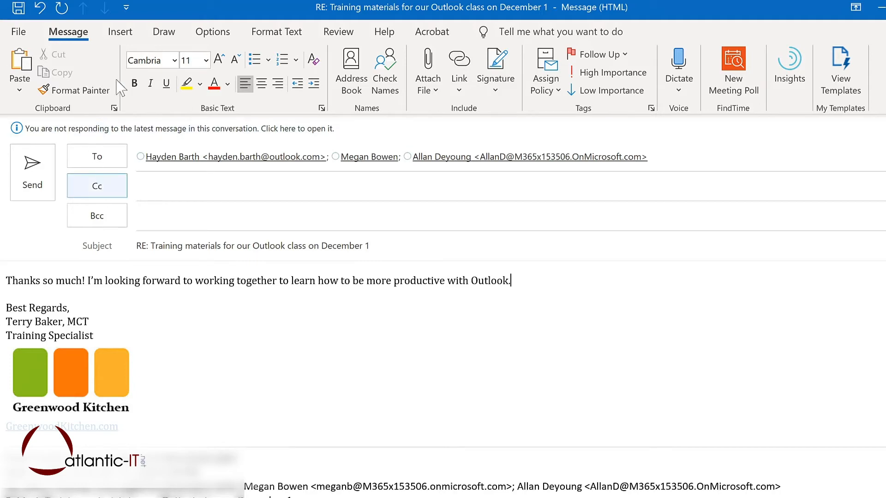
Delay delivery of the training materials reply until 11/30/2020 at 7:00 AM.
click(218, 33)
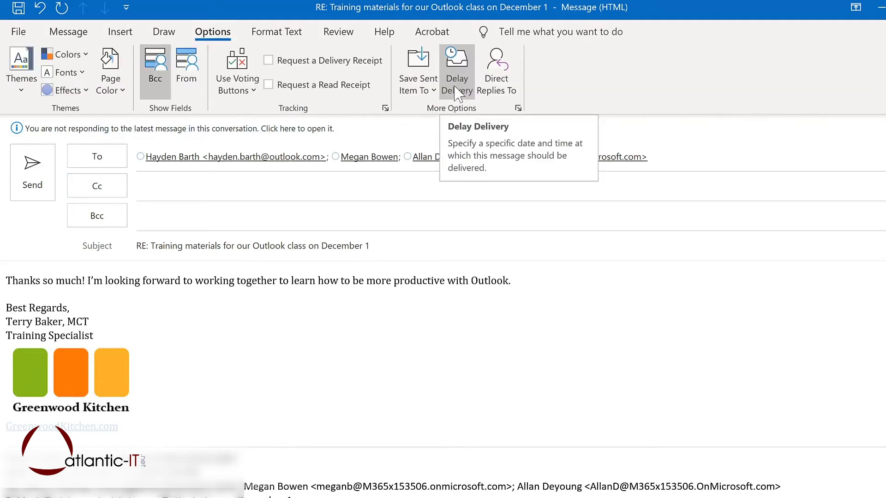
click(457, 93)
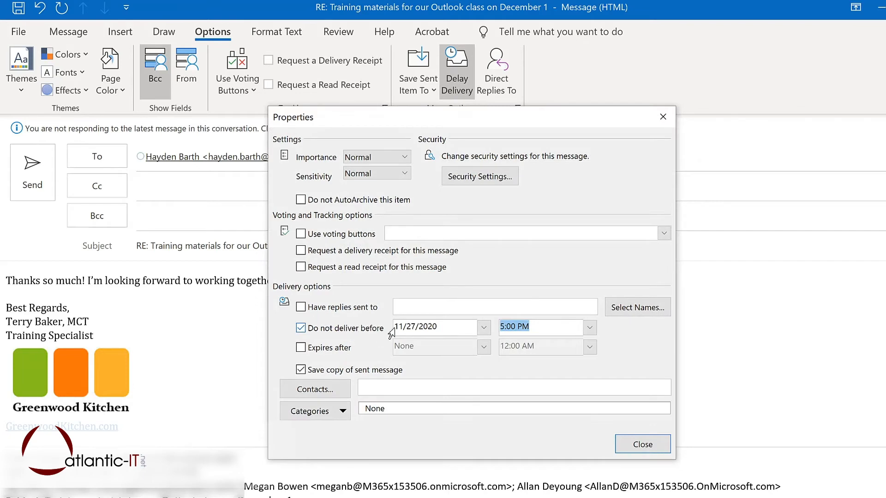
click(484, 327)
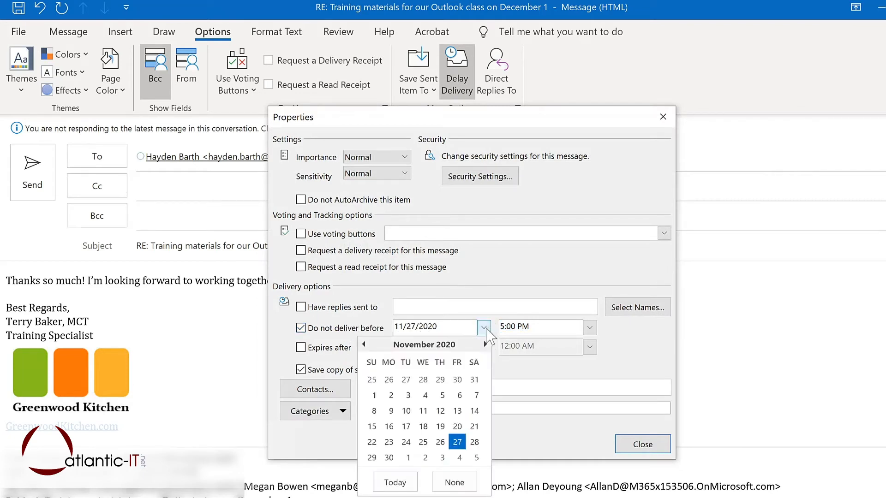
click(390, 458)
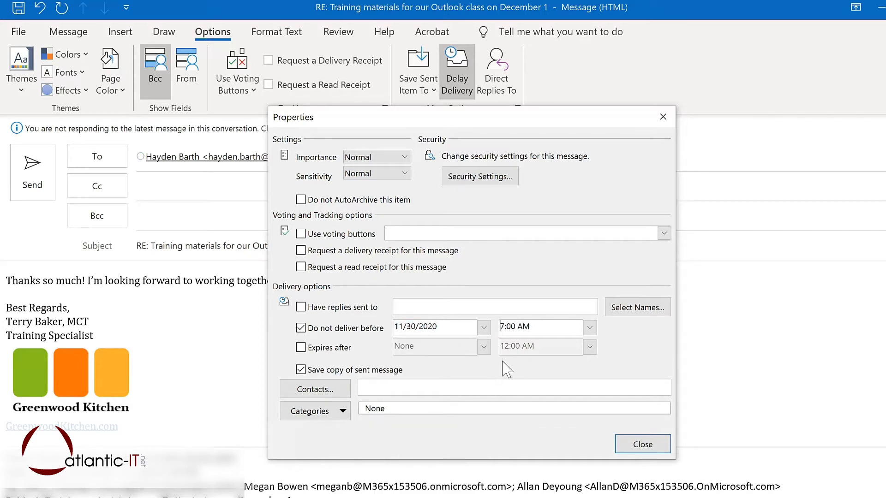
click(646, 445)
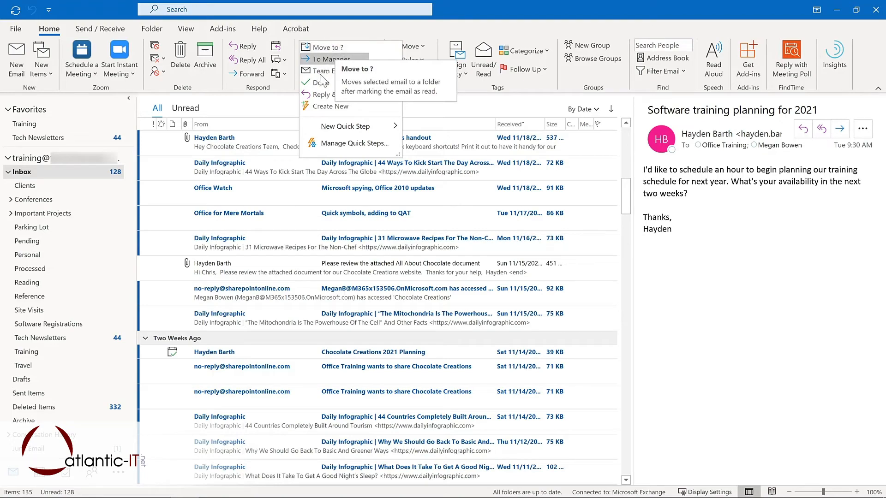
Create a quick step named "Tech Newsletters" that moves messages to the Tech Newsletters folder.
click(318, 106)
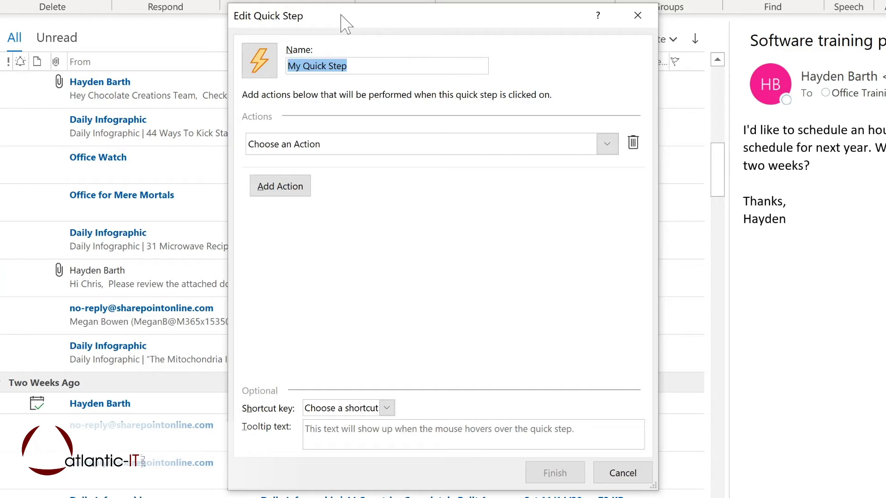
text(Tech Newsletters)
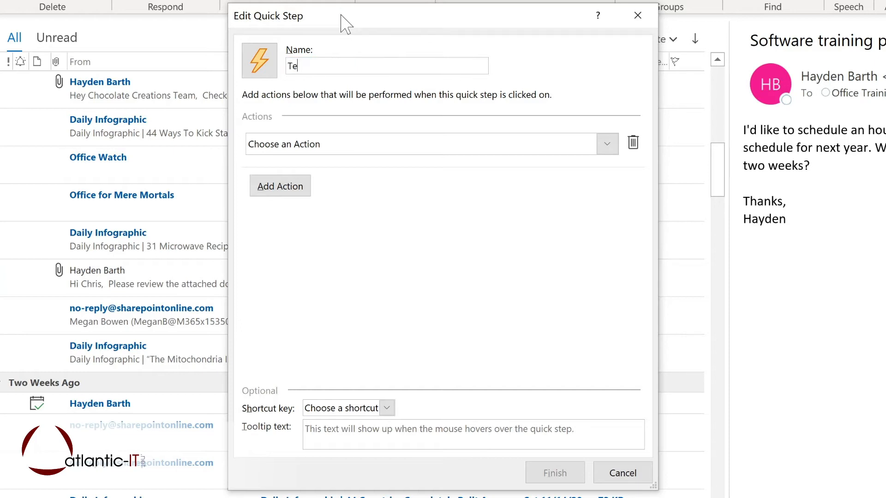
click(606, 147)
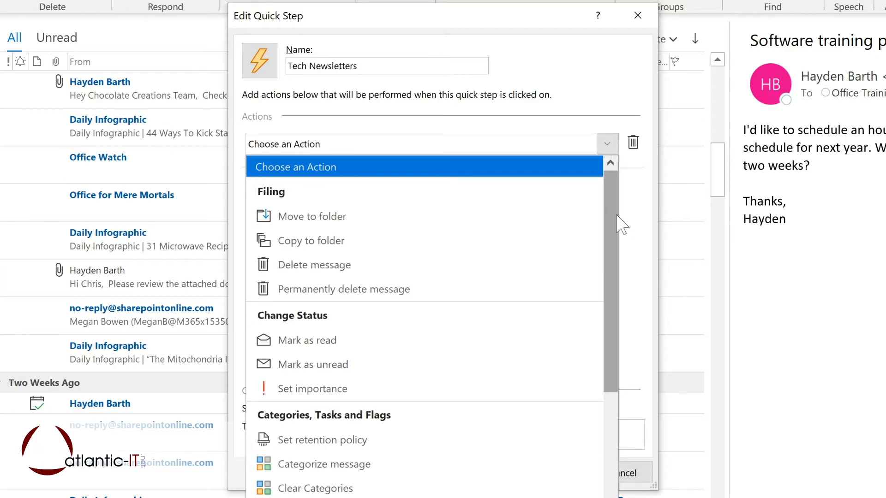
drag(611, 219, 608, 353)
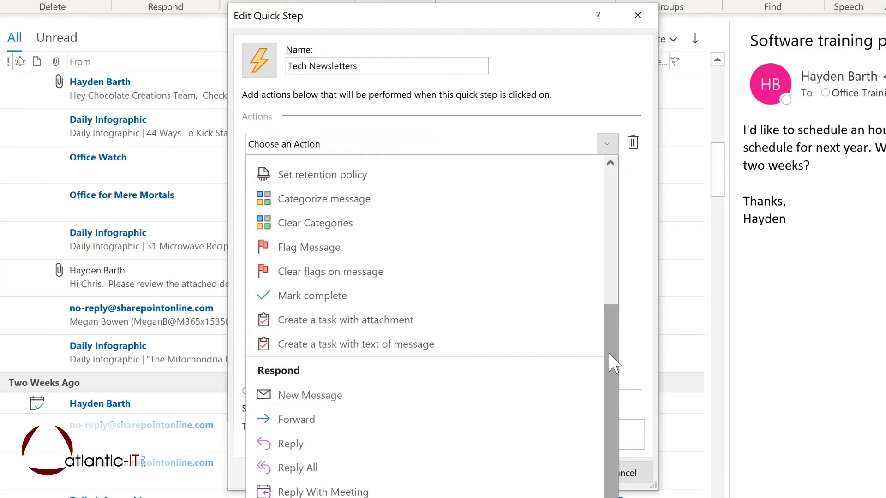
scroll(605, 415, down, 3)
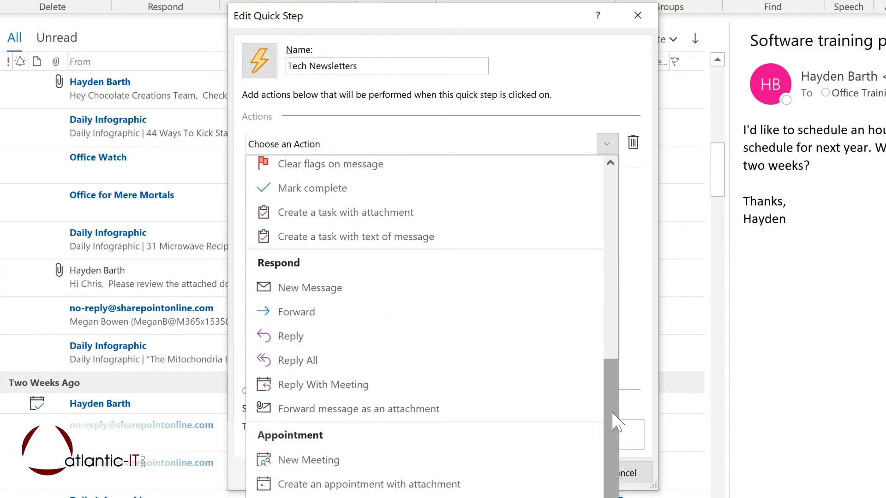
drag(615, 387, 600, 193)
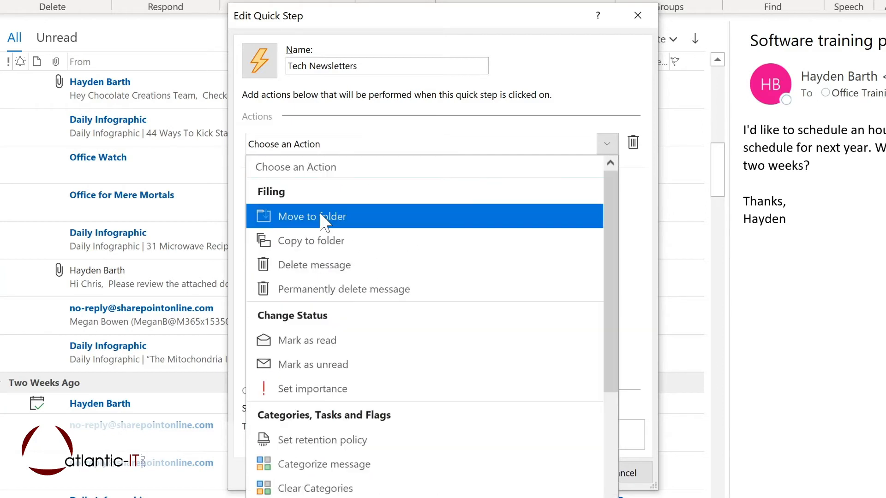
click(320, 215)
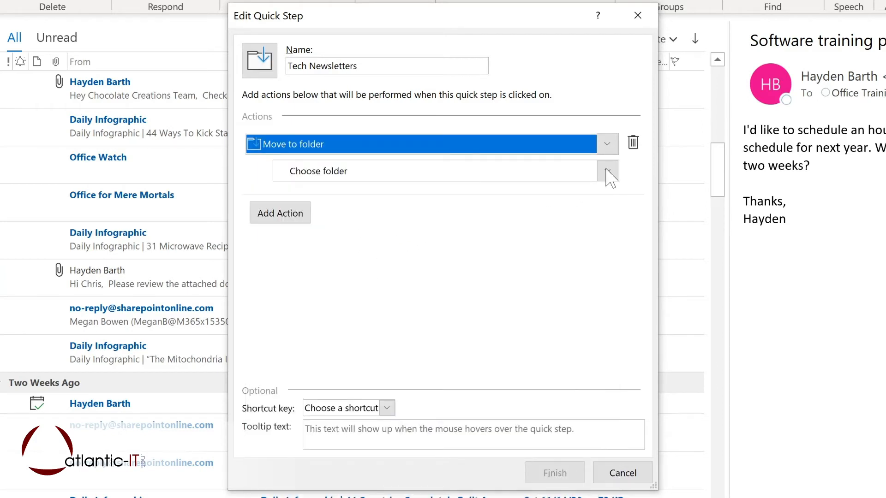
click(608, 172)
click(608, 172)
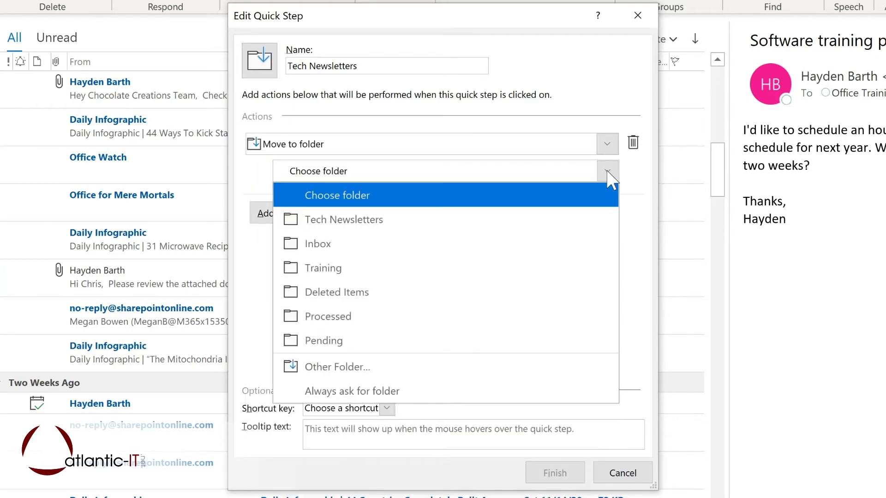
click(396, 223)
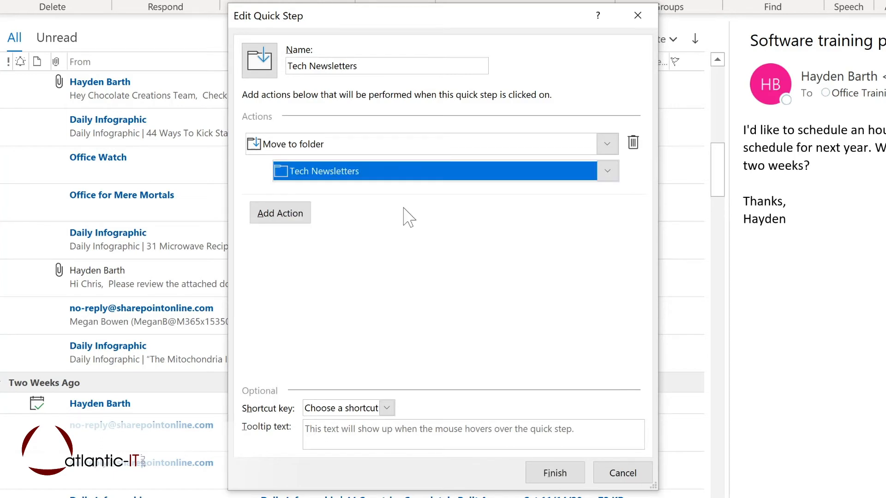
Add a second action to the quick step that marks the message as read.
click(277, 214)
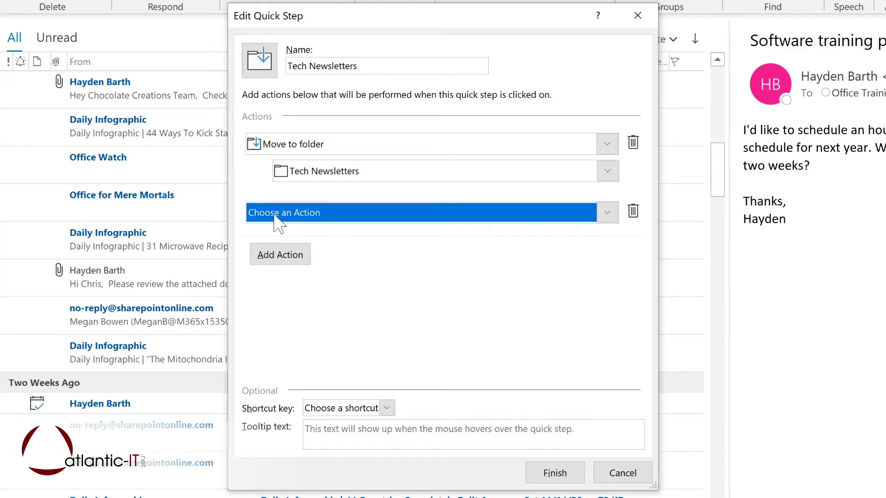
click(308, 214)
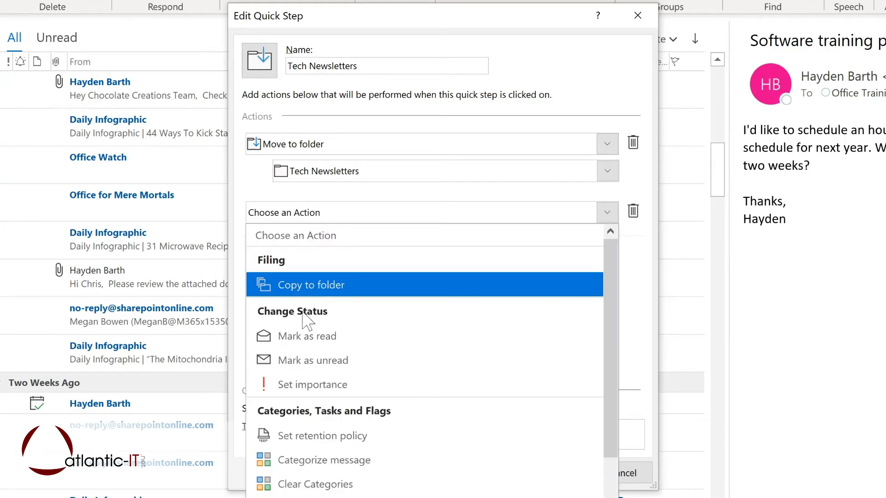
click(310, 341)
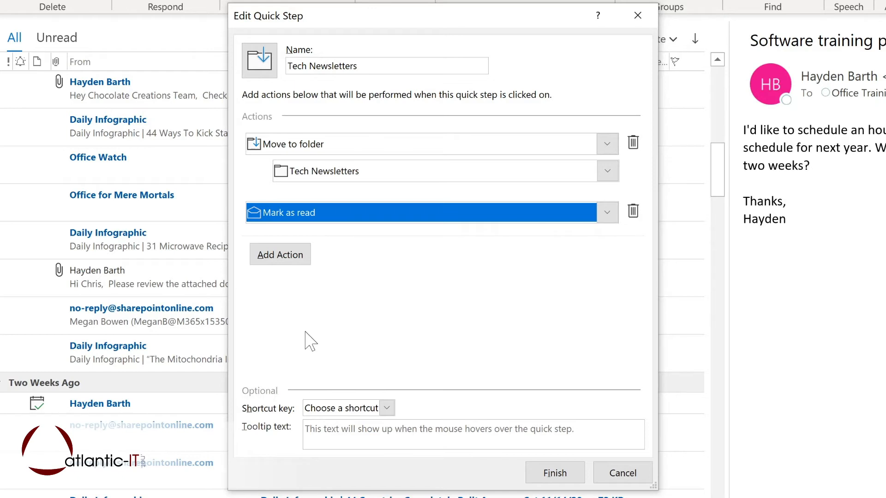
Assign the CTRL+SHIFT+1 shortcut and the tooltip "Move to Tech Newsletter folder" to the quick step and save it.
click(387, 408)
click(392, 443)
text(Move to Tech Newsletter folder)
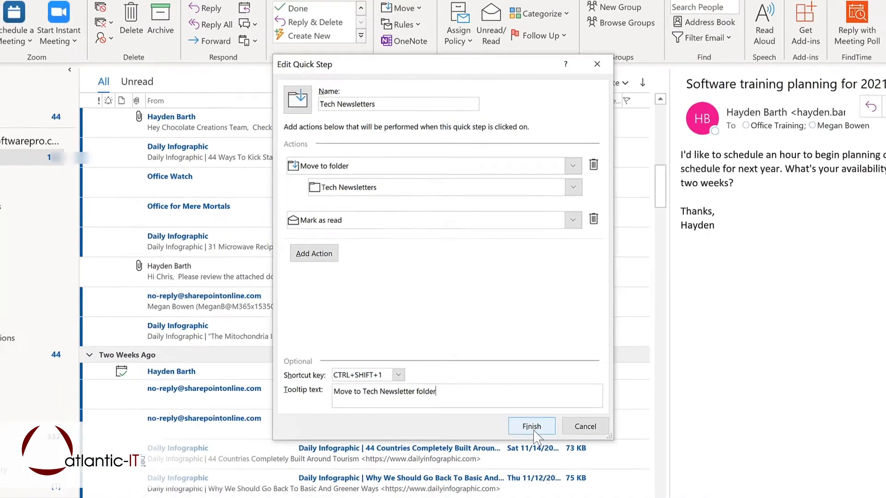
click(532, 426)
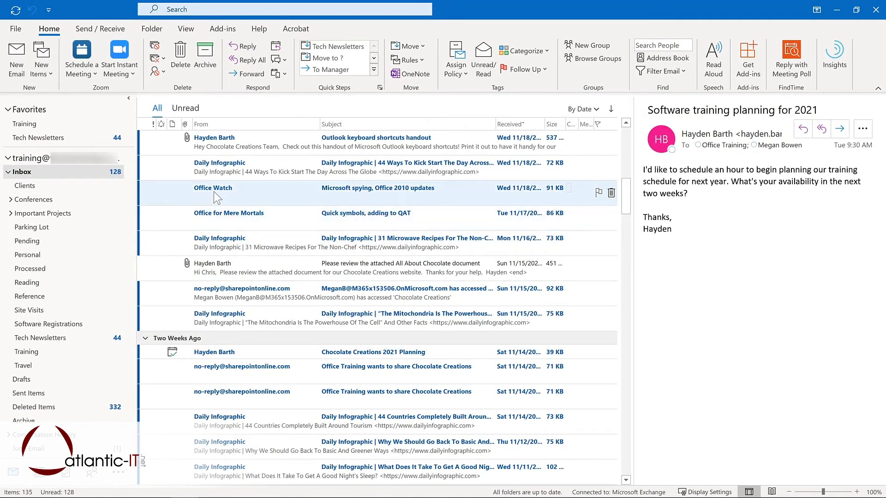
Run the Tech Newsletters quick step on the Office Watch and Office for Mere Mortals messages, and check them in the Tech Newsletters folder.
click(214, 191)
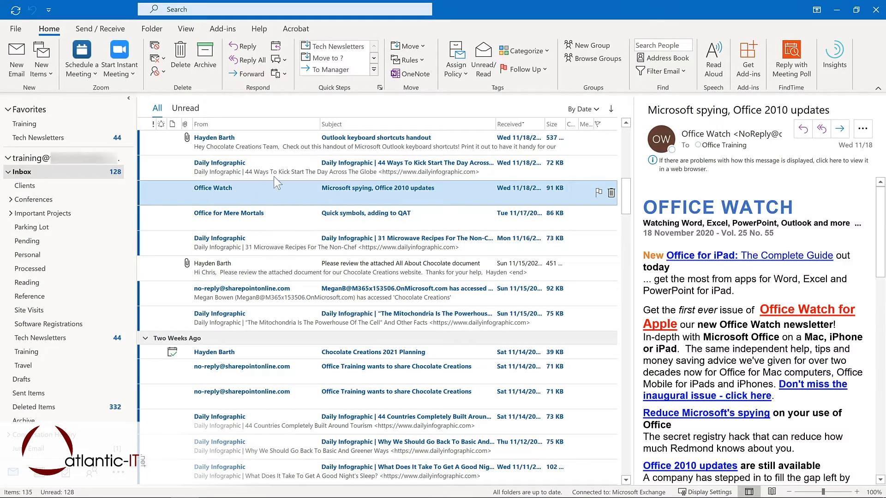
click(350, 47)
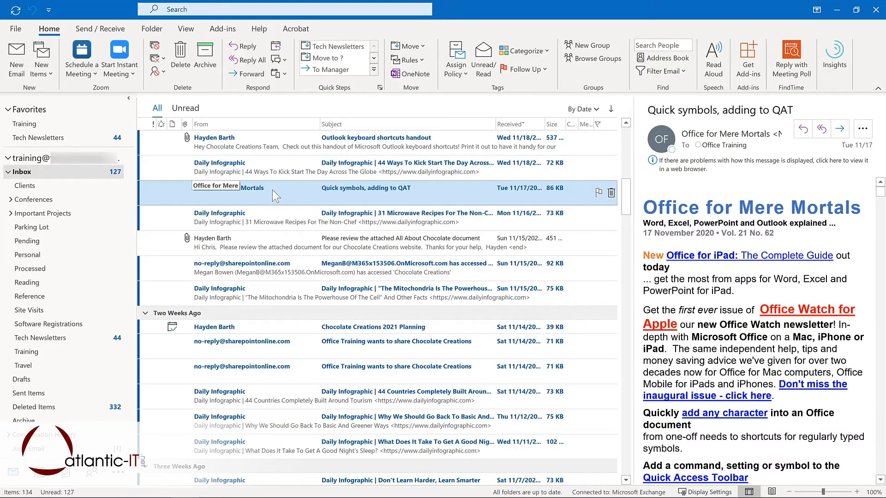
key(ctrl+shift+1)
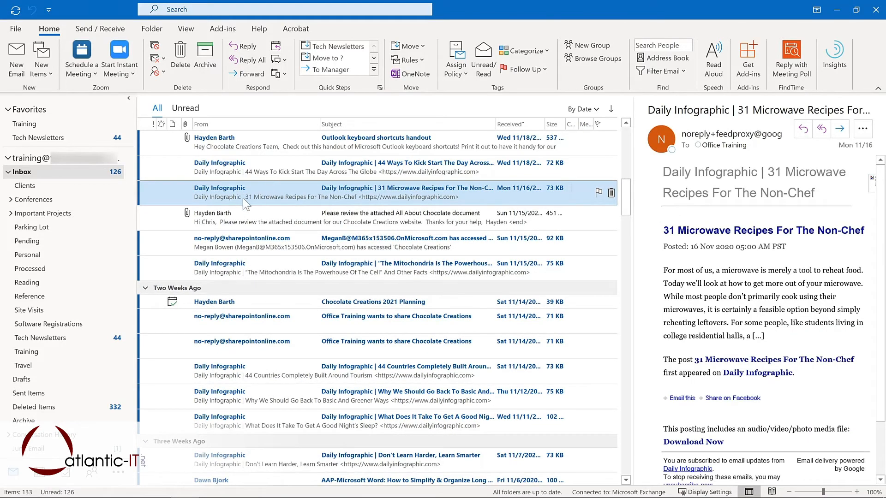
click(75, 340)
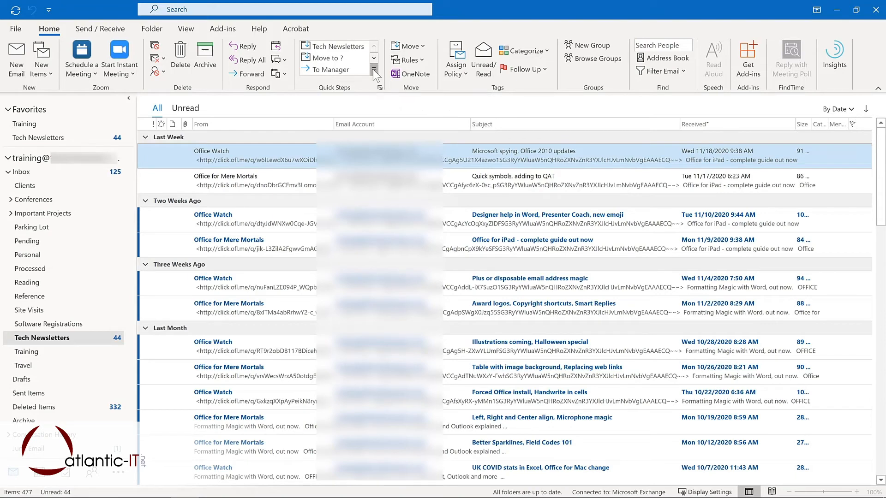
Open the management dialog for the existing quick steps.
click(374, 69)
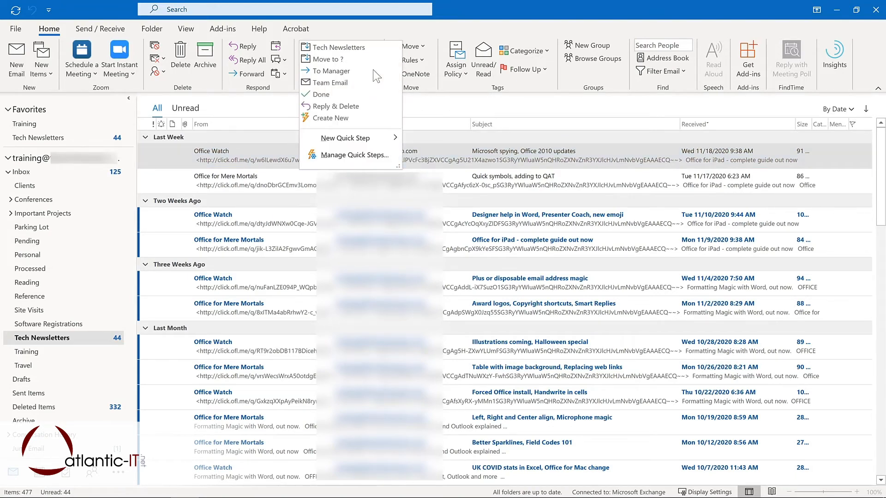
click(340, 155)
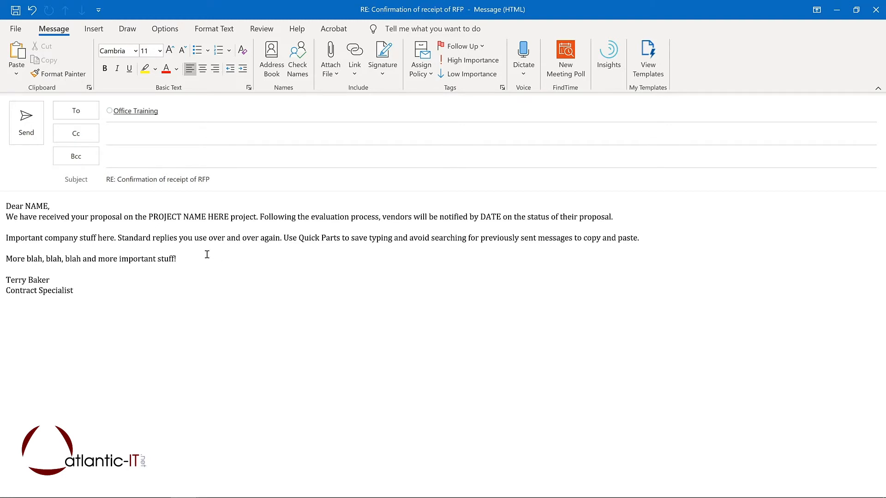
Start a new Quick Part from the entire body of the RFP receipt reply and name it "Proposal response".
key(ctrl+a)
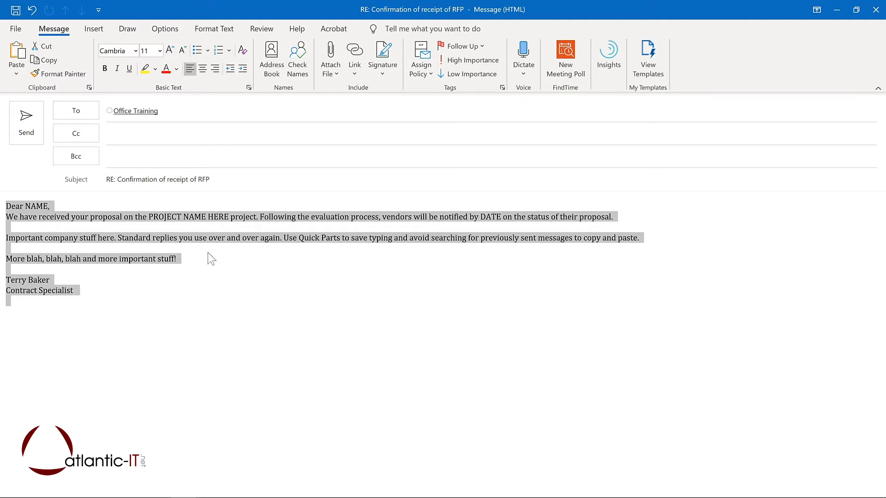
click(85, 29)
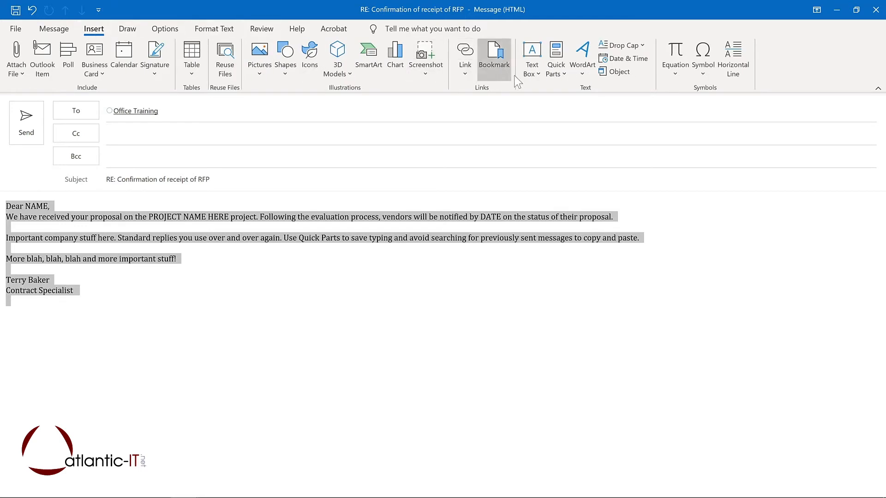
click(564, 76)
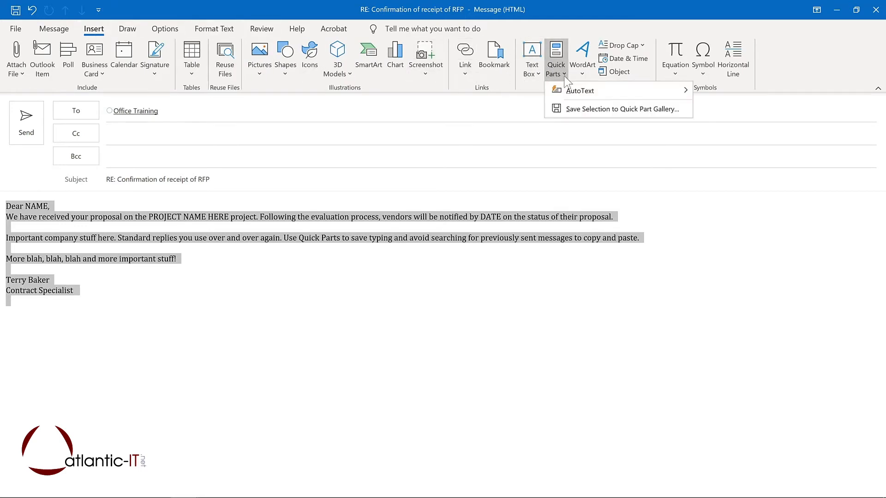
click(580, 110)
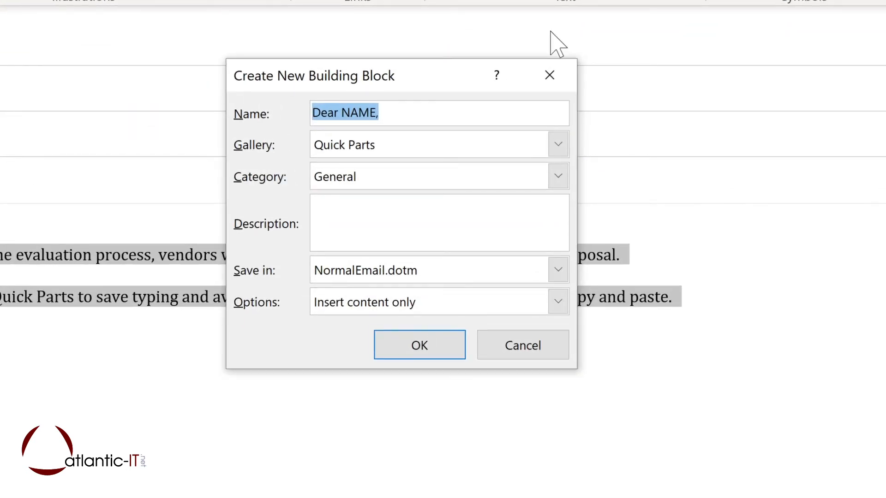
text(Proposal response)
Create a new category named "Proposals" for the building block.
click(557, 175)
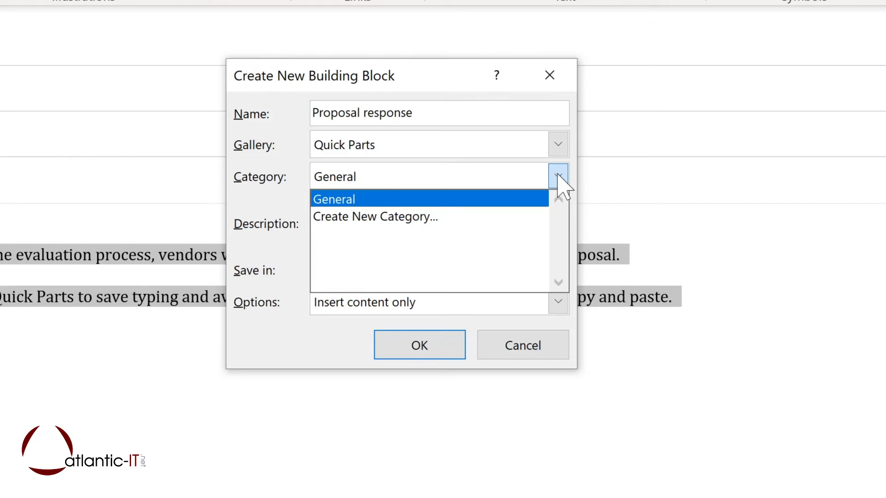
click(375, 216)
text(Pro)
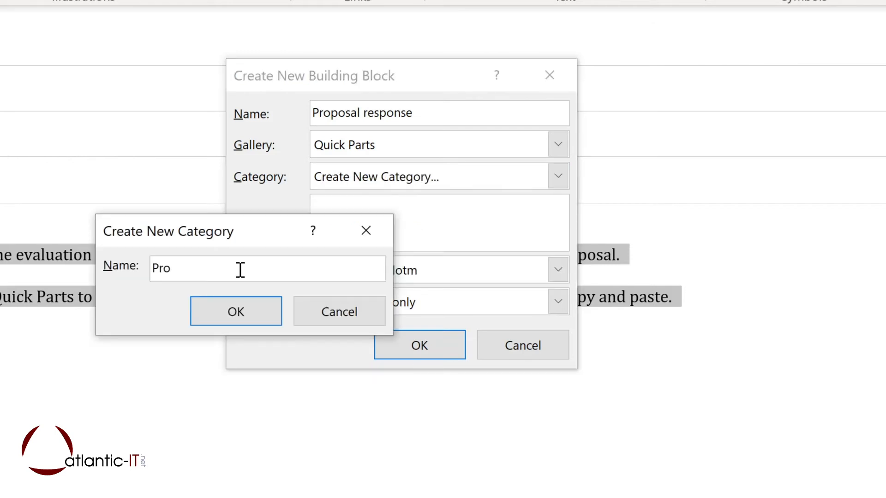
text(posals)
key(Return)
Describe the building block as "Response to project proposals", keep the Insert content only option, and save it.
click(348, 205)
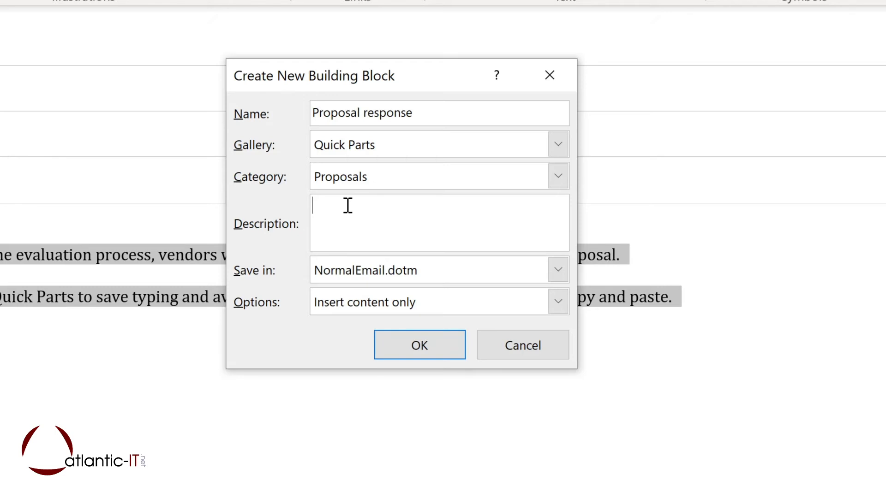
text(Response to project proposals)
click(559, 303)
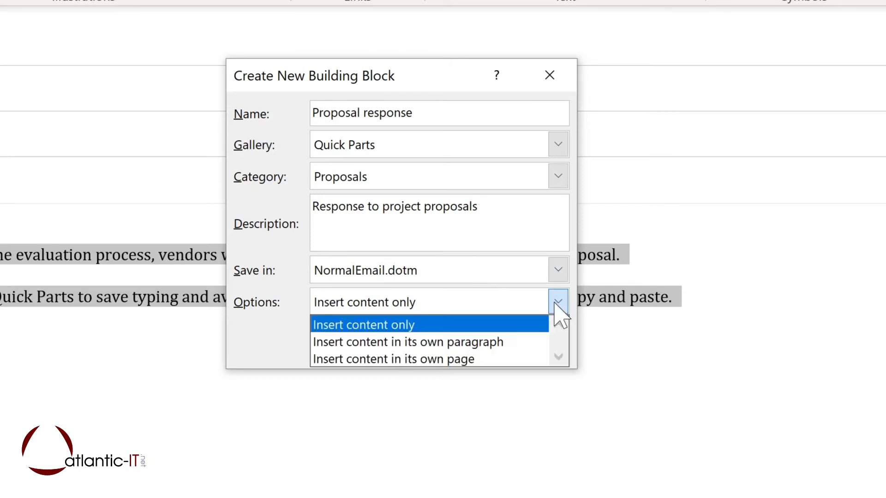
click(555, 303)
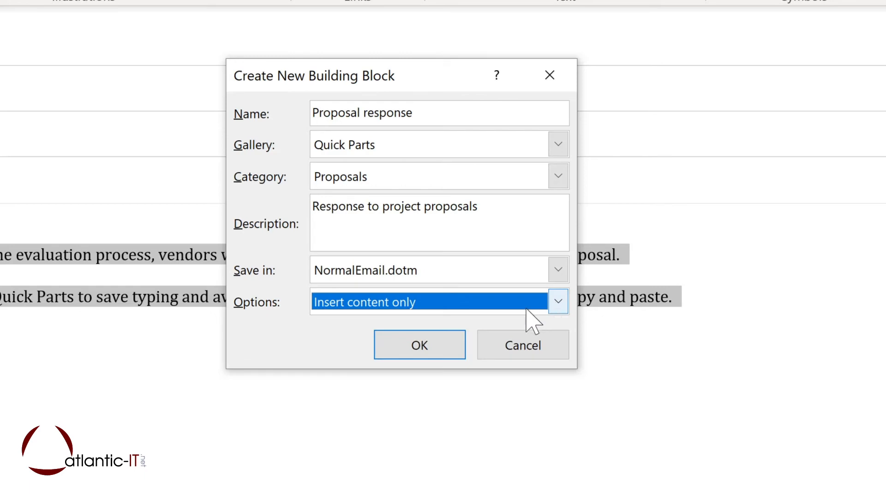
click(422, 355)
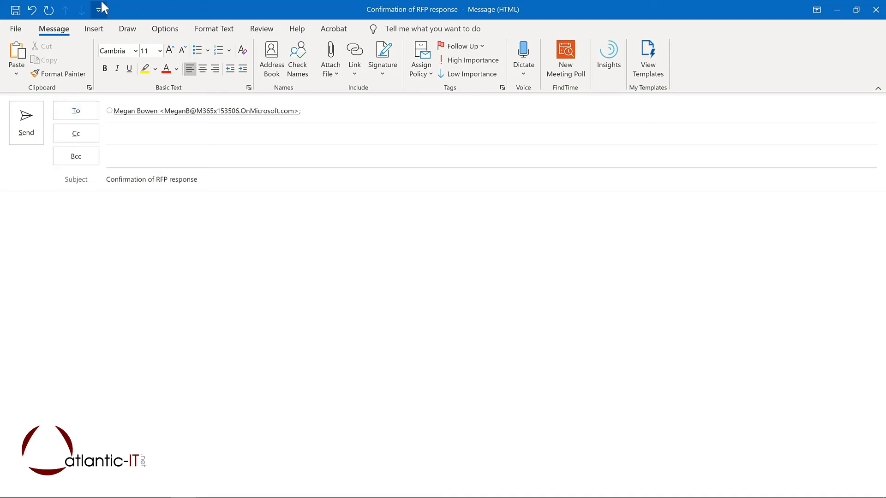
Insert the Proposal response Quick Part into the body of the "Confirmation of RFP response" message.
click(97, 34)
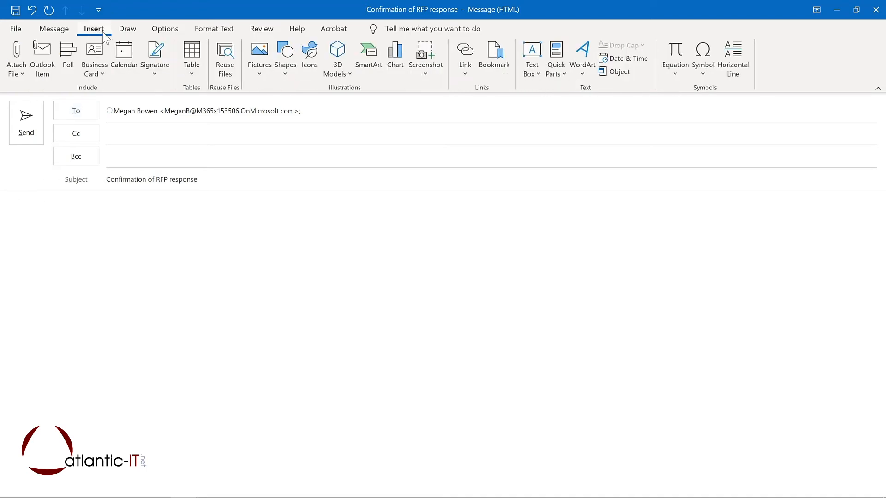
click(555, 81)
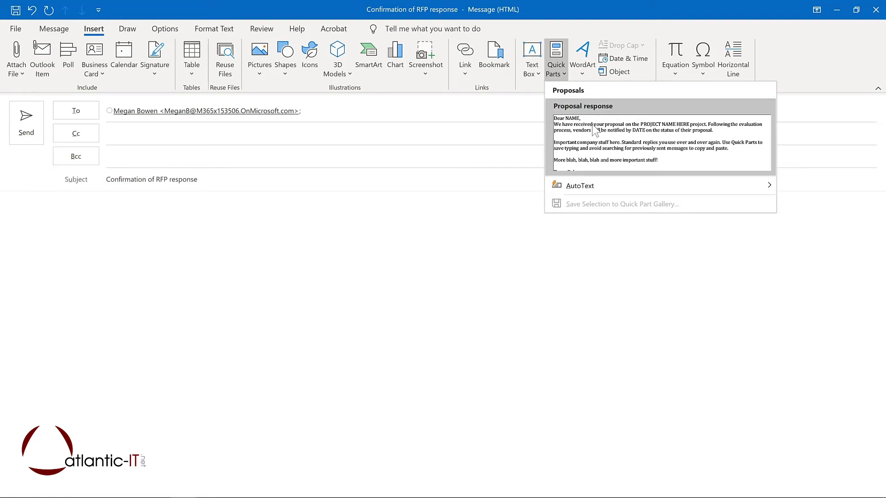
click(594, 135)
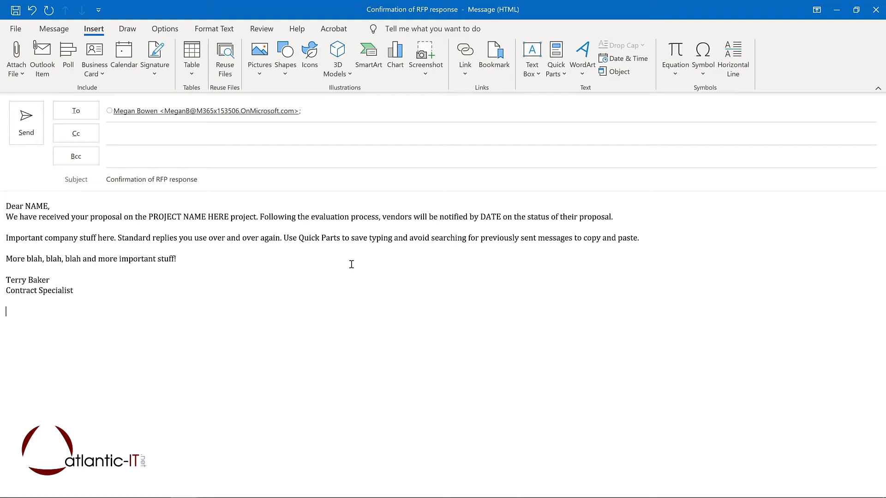
Open the organizing and deleting options for the Proposal response Quick Part.
click(556, 69)
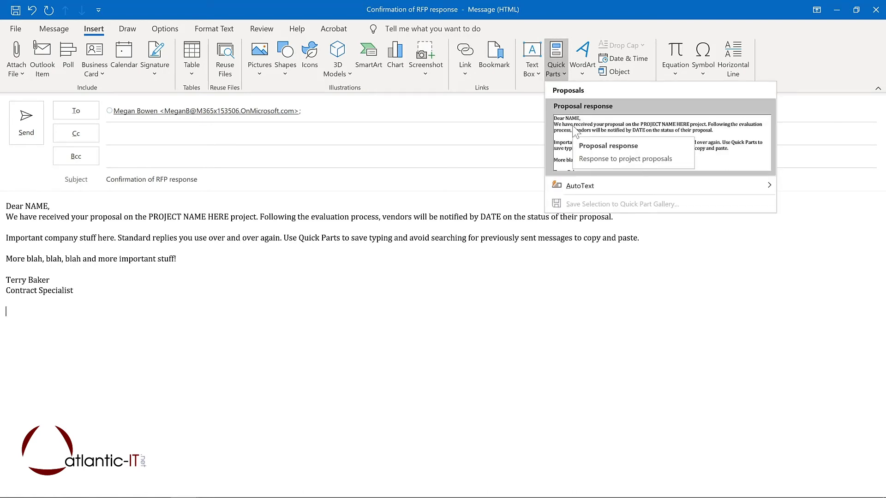
right_click(576, 132)
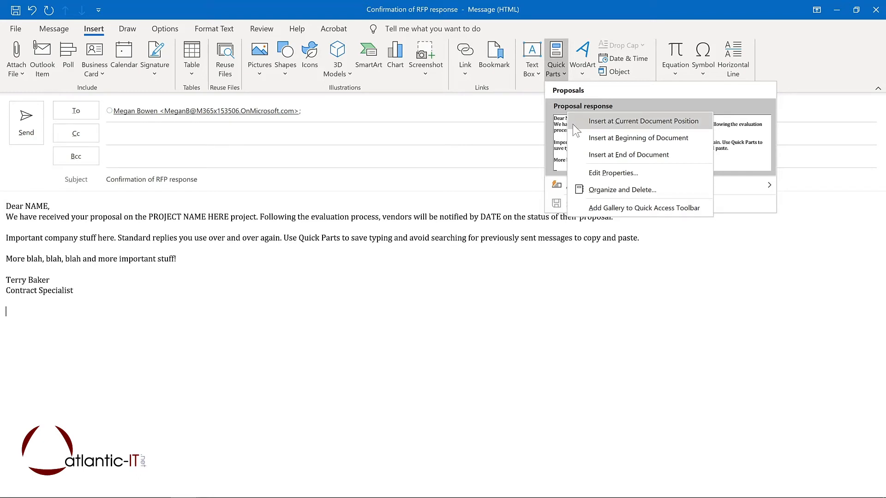
click(595, 188)
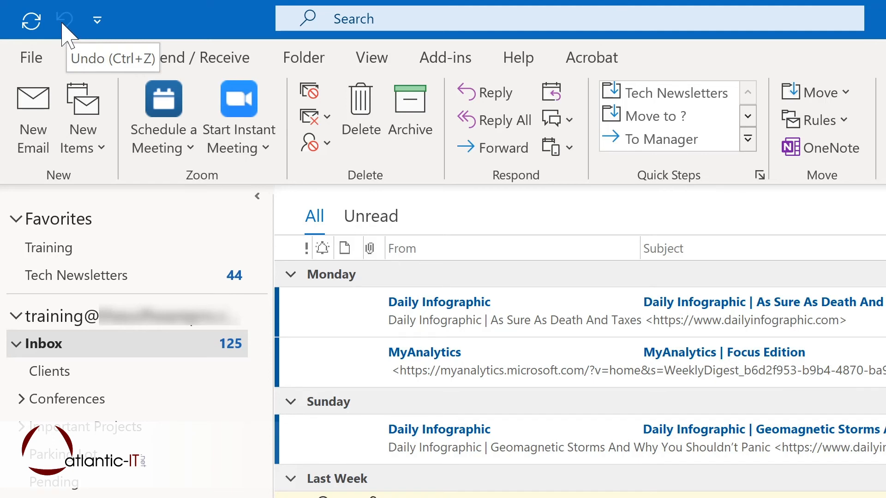
Add the Reply, Reply All and Forward commands to the main window's Quick Access Toolbar.
click(97, 21)
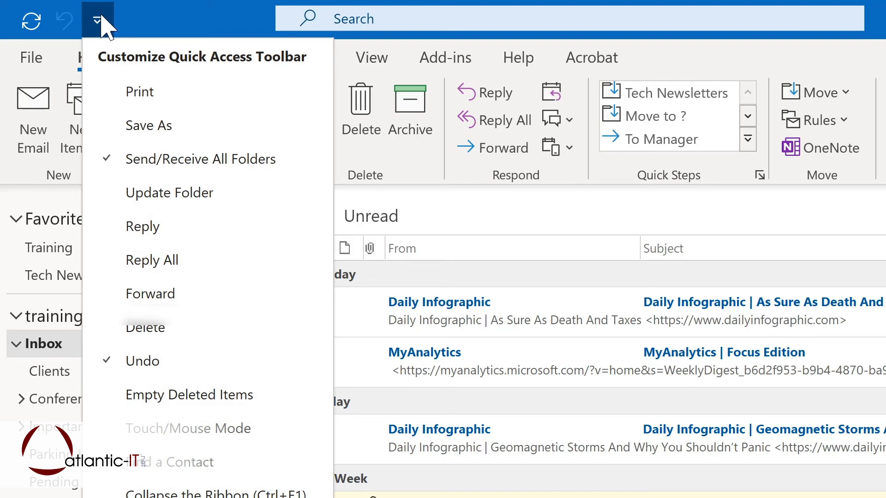
click(140, 231)
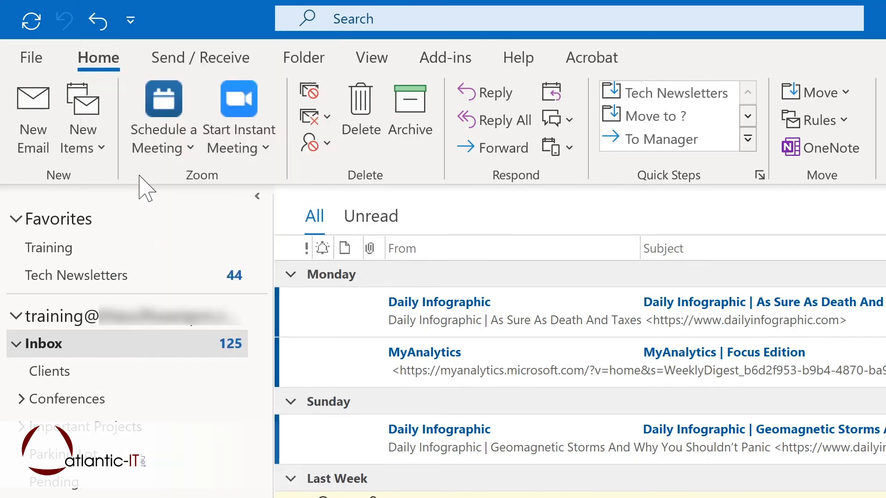
click(132, 24)
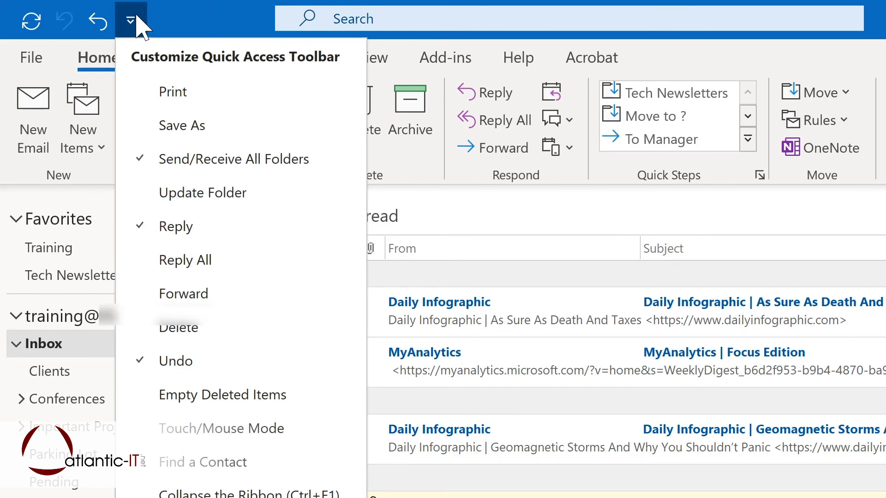
click(165, 264)
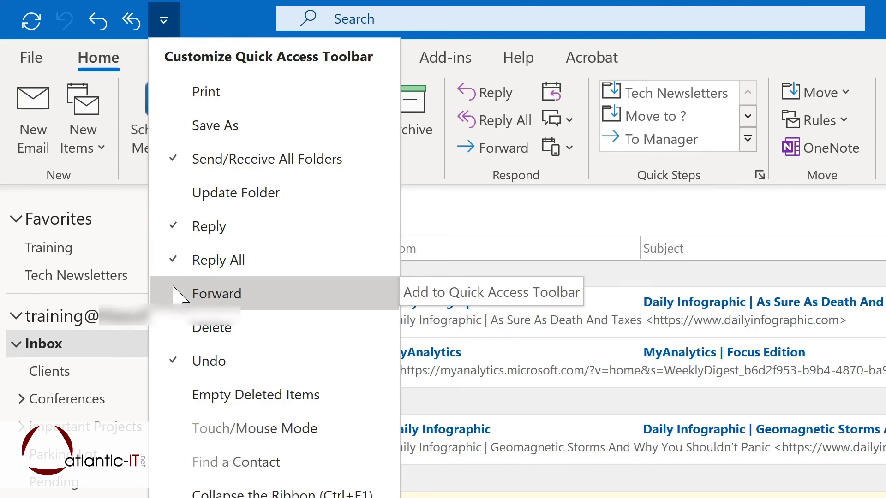
click(175, 293)
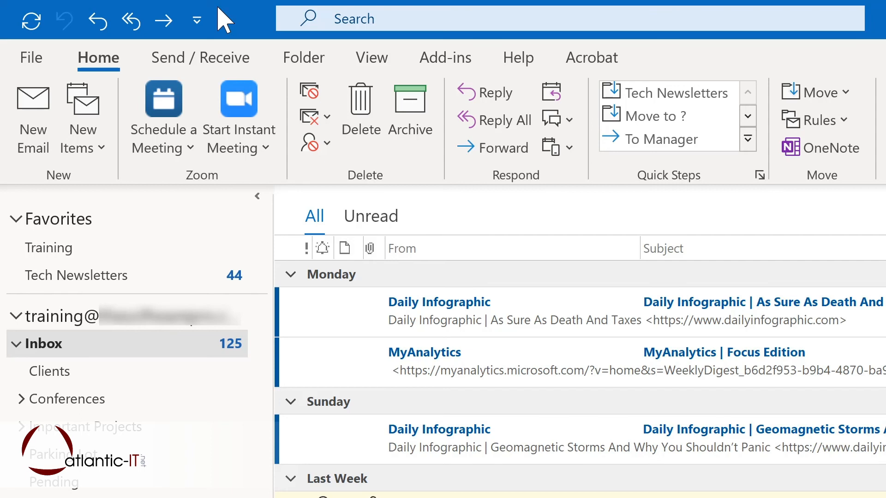
Start a new email message and add the Quick Parts command to its Quick Access Toolbar.
key(ctrl+n)
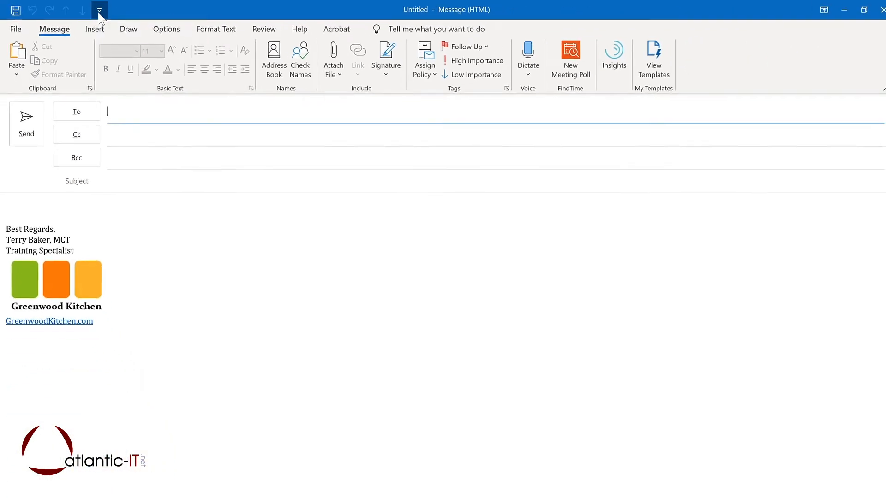
click(99, 13)
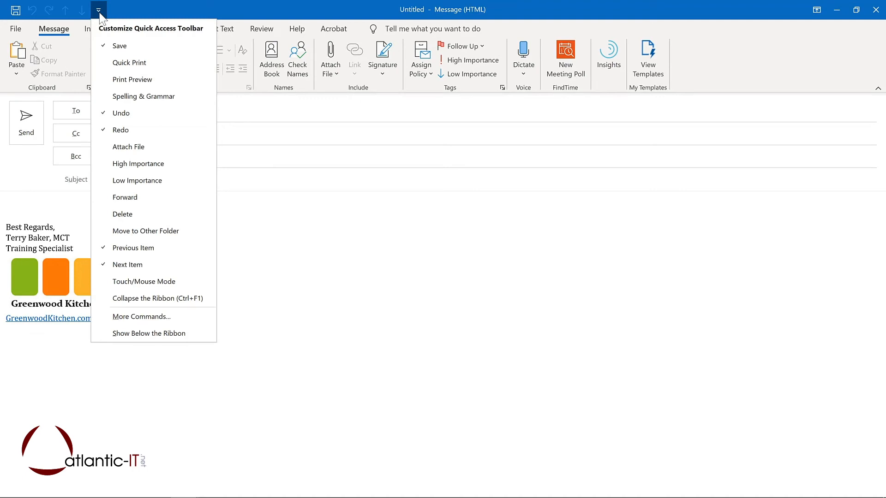
click(98, 11)
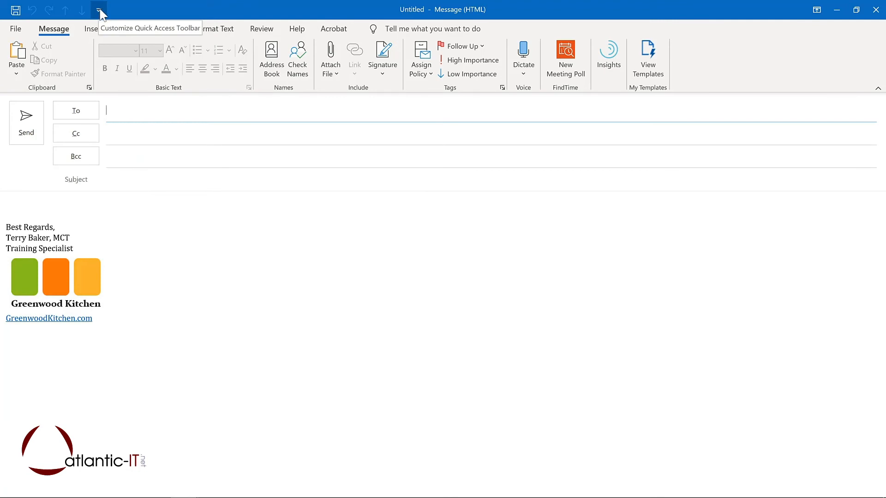
click(34, 197)
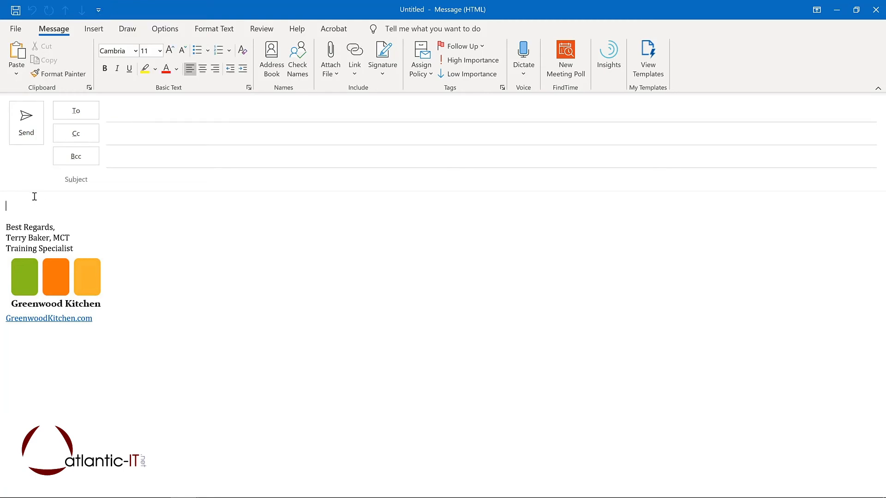
click(92, 32)
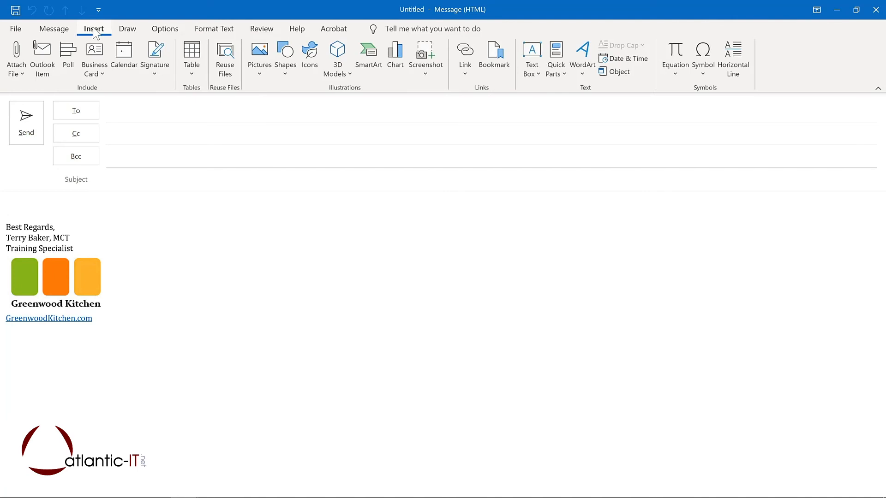
right_click(555, 54)
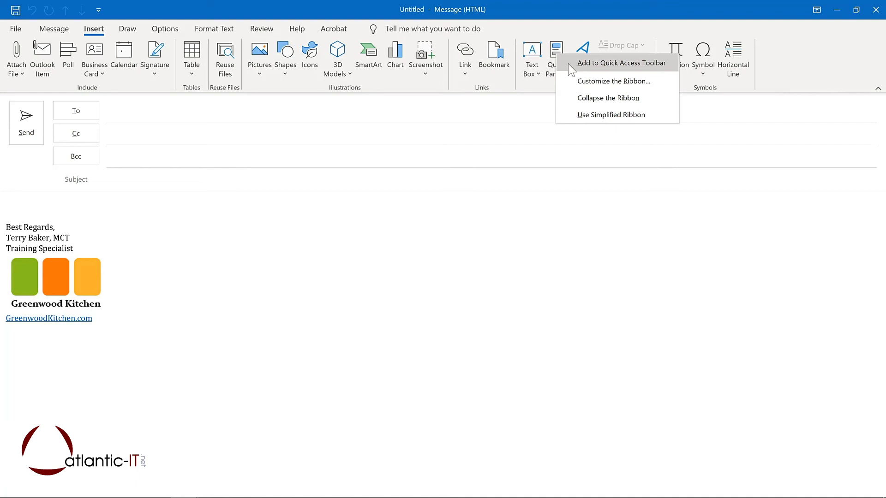
click(571, 69)
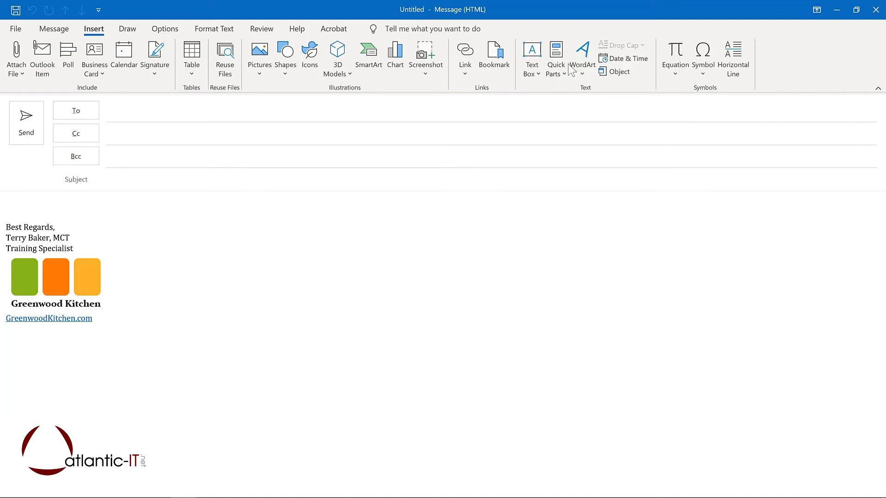
Add the Delay Delivery command to the message's Quick Access Toolbar and show the toolbar below the ribbon.
click(165, 29)
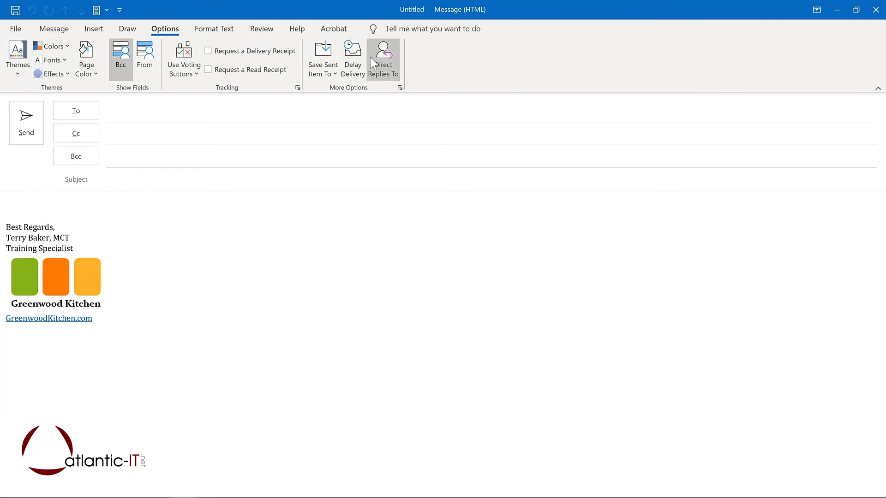
right_click(358, 62)
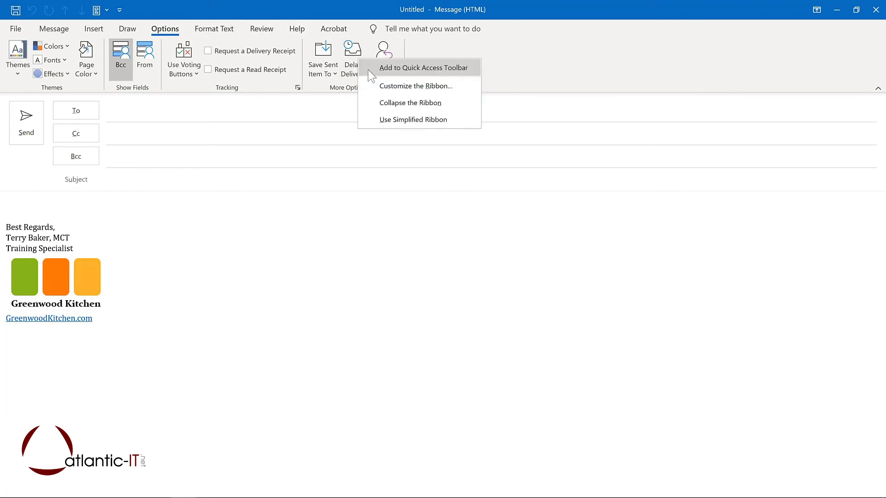
click(369, 67)
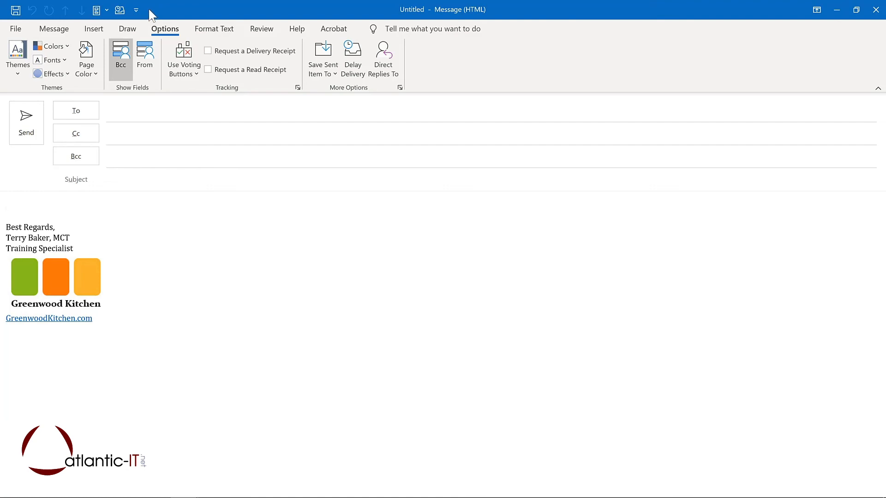
click(136, 10)
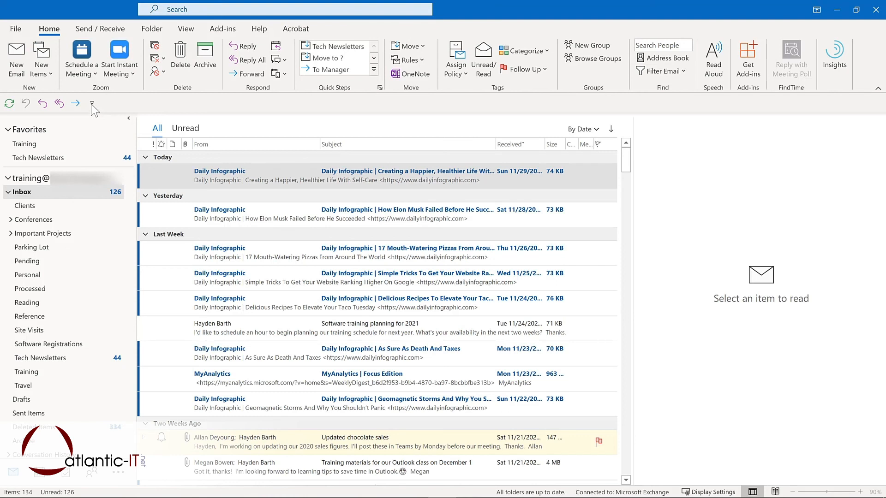
Open the main window's Quick Access Toolbar customization options and add Manage Rules & Alerts and Meeting from the popular commands.
click(92, 104)
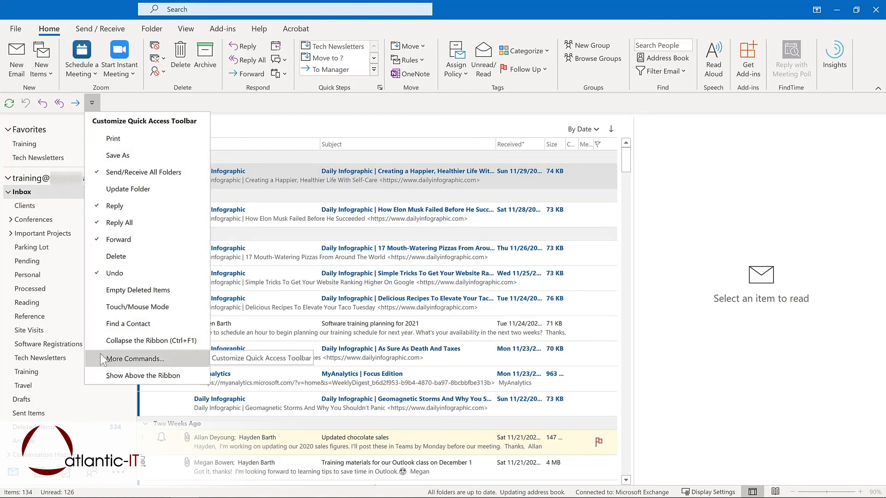
right_click(55, 106)
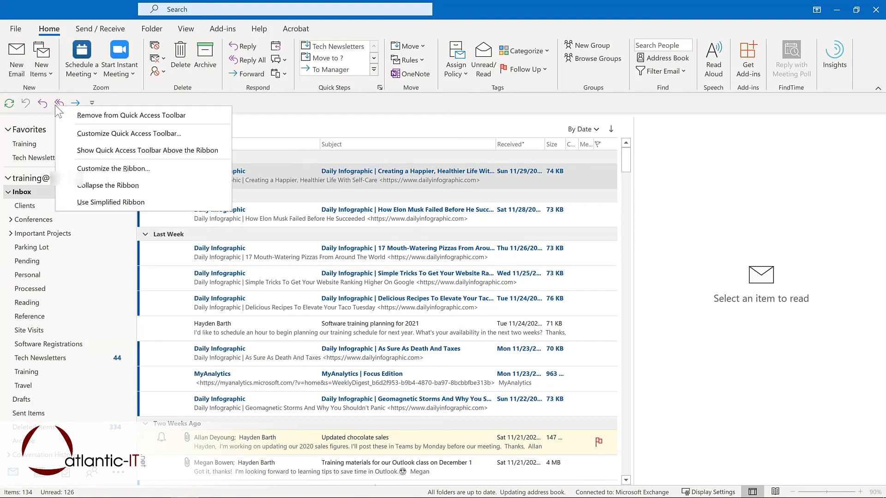
click(72, 132)
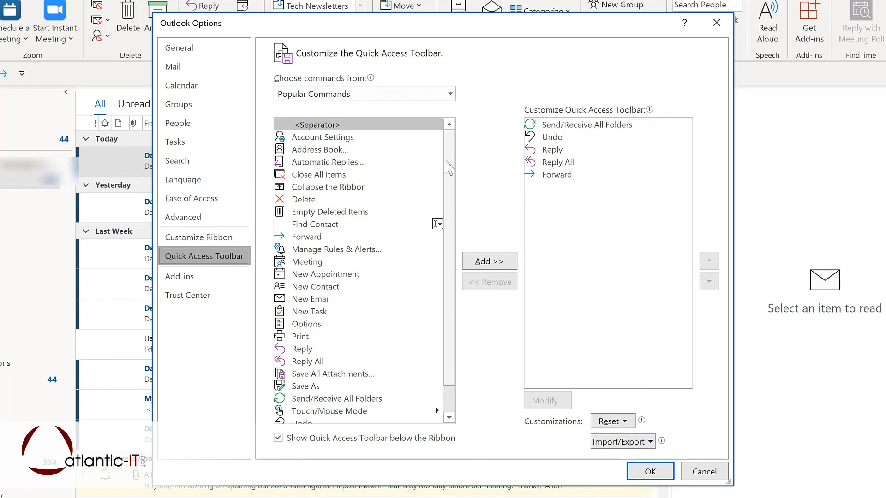
click(333, 254)
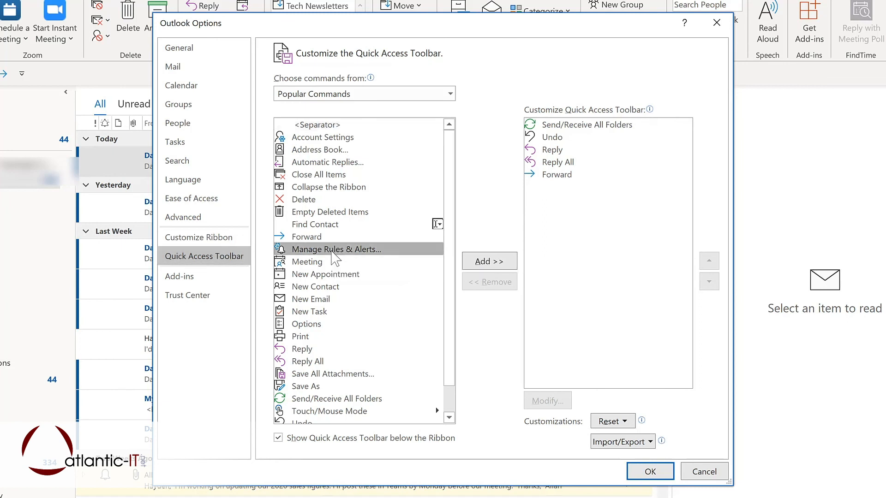
click(492, 268)
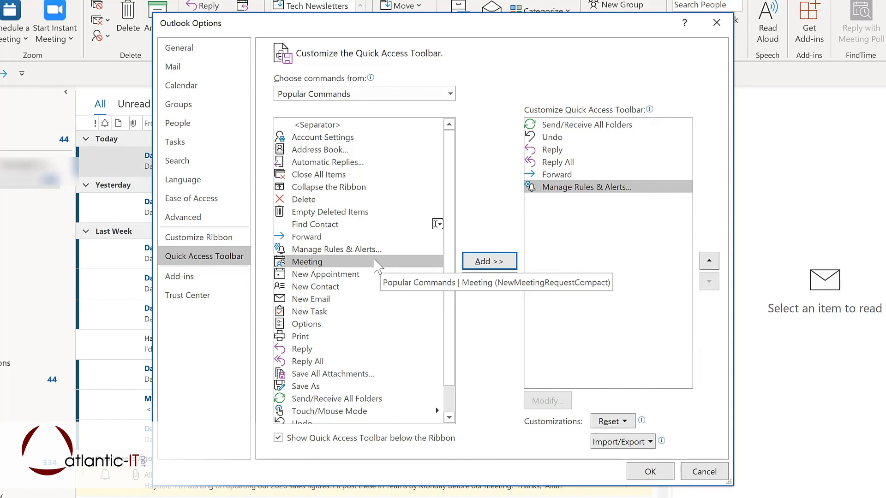
click(484, 263)
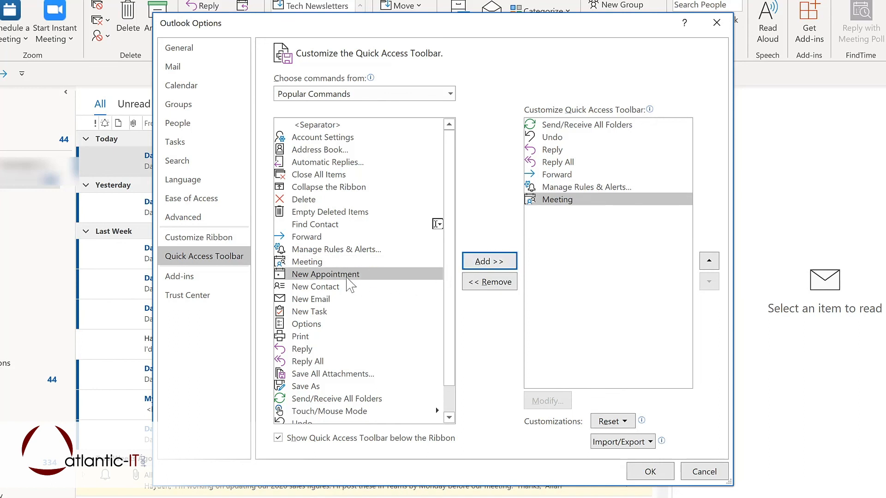
Add the New Email and New Task commands to the Quick Access Toolbar and look through the available command categories.
click(318, 304)
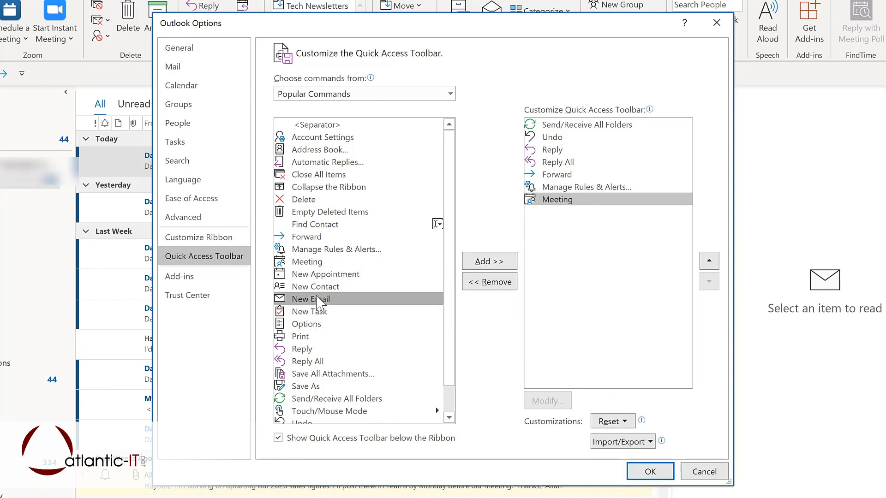
double_click(318, 303)
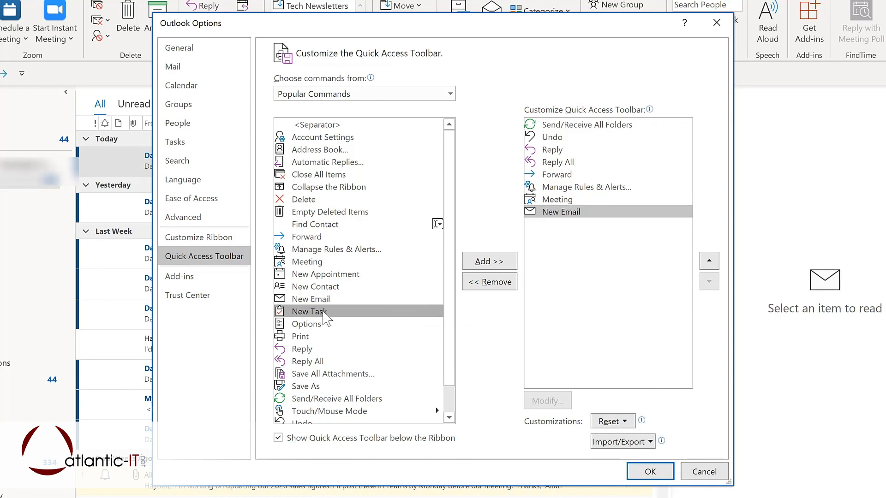
double_click(323, 312)
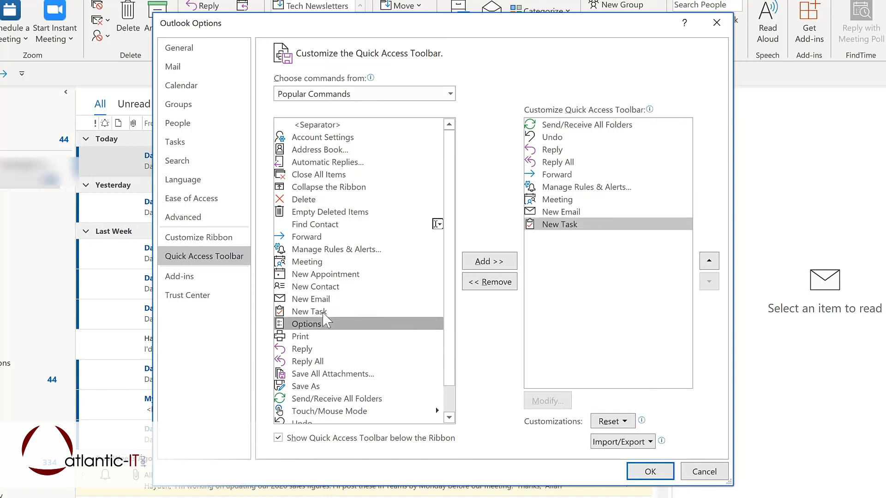
click(450, 95)
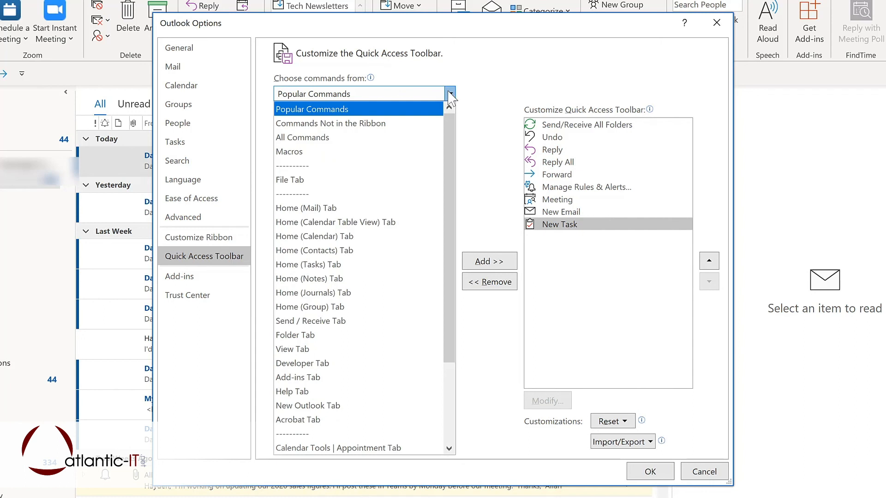
Move New Email up the Quick Access Toolbar order, directly after Forward and before Manage Rules & Alerts.
click(593, 212)
click(593, 212)
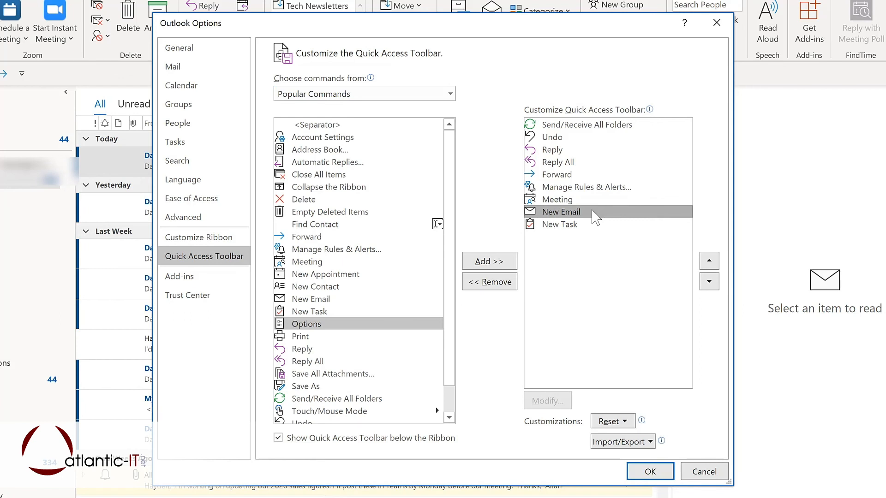
click(709, 261)
click(709, 261)
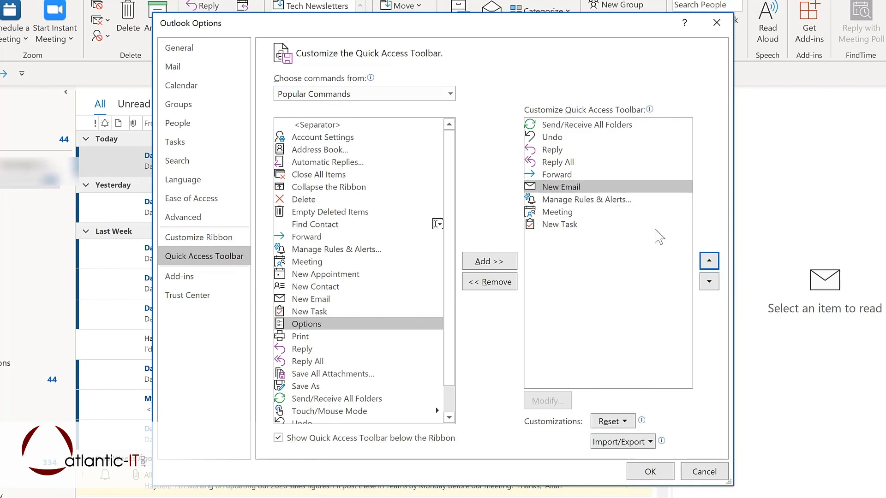